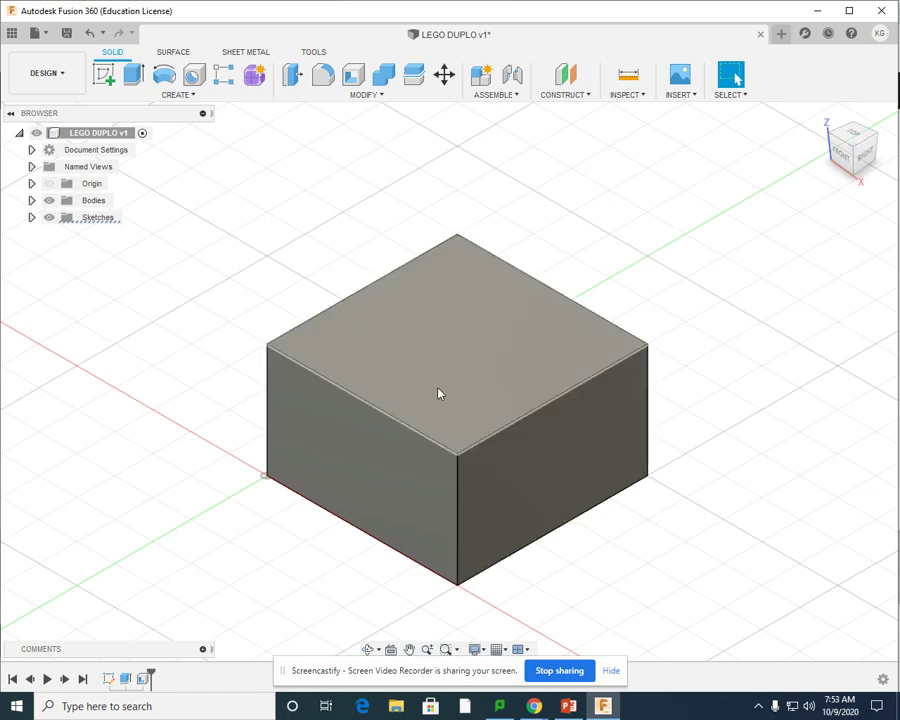
# Start a new sketch on the block's top face.
pyautogui.click(105, 76)
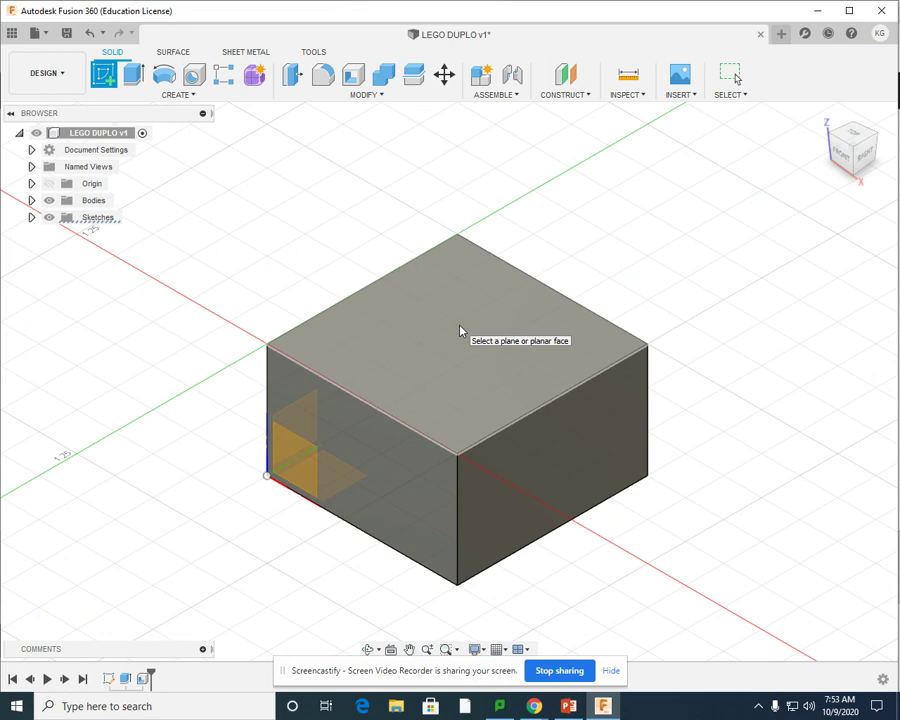
pyautogui.click(460, 331)
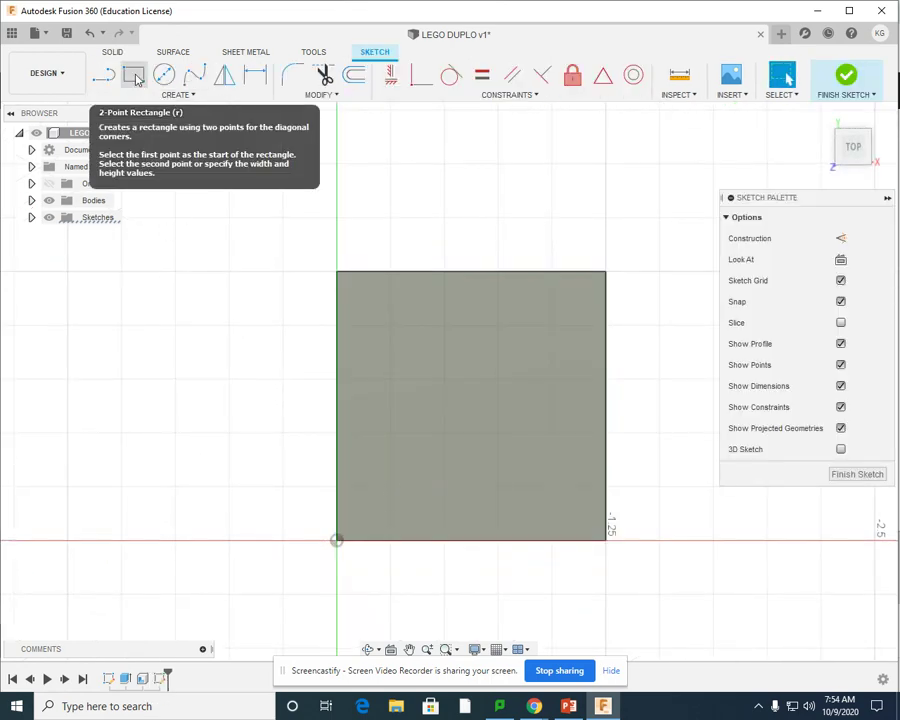
pyautogui.click(137, 79)
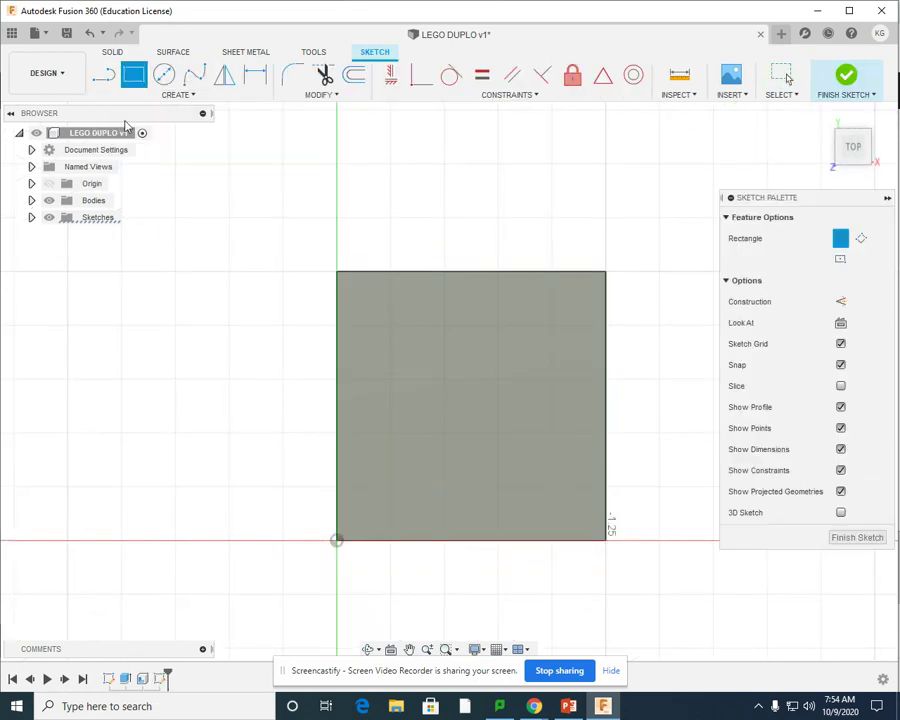
# Draw a two-point rectangle inset within the block's top-face outline.
pyautogui.click(367, 301)
pyautogui.click(578, 513)
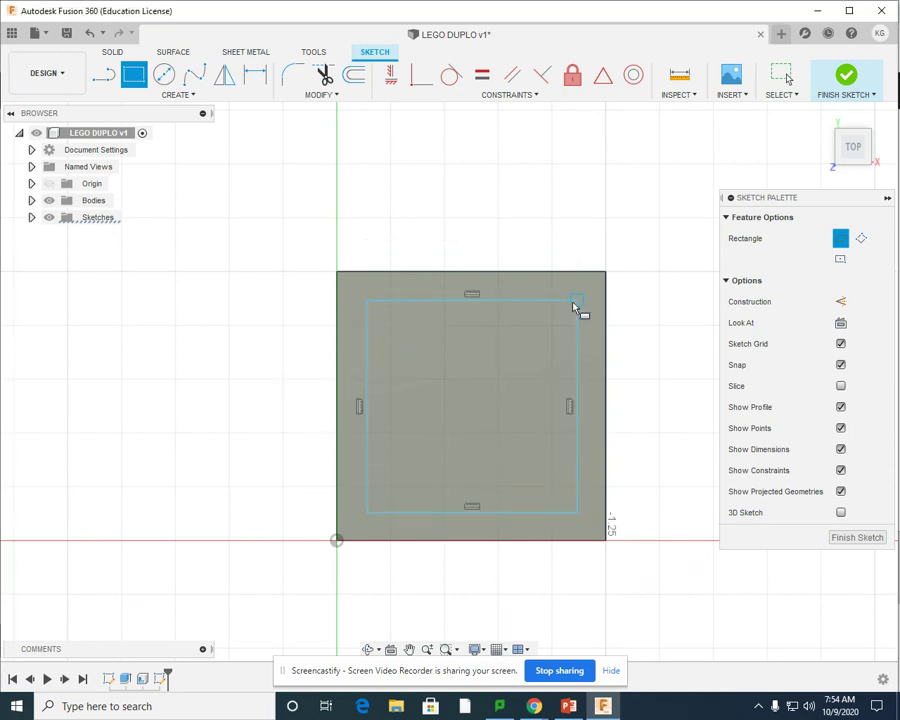
pyautogui.click(255, 77)
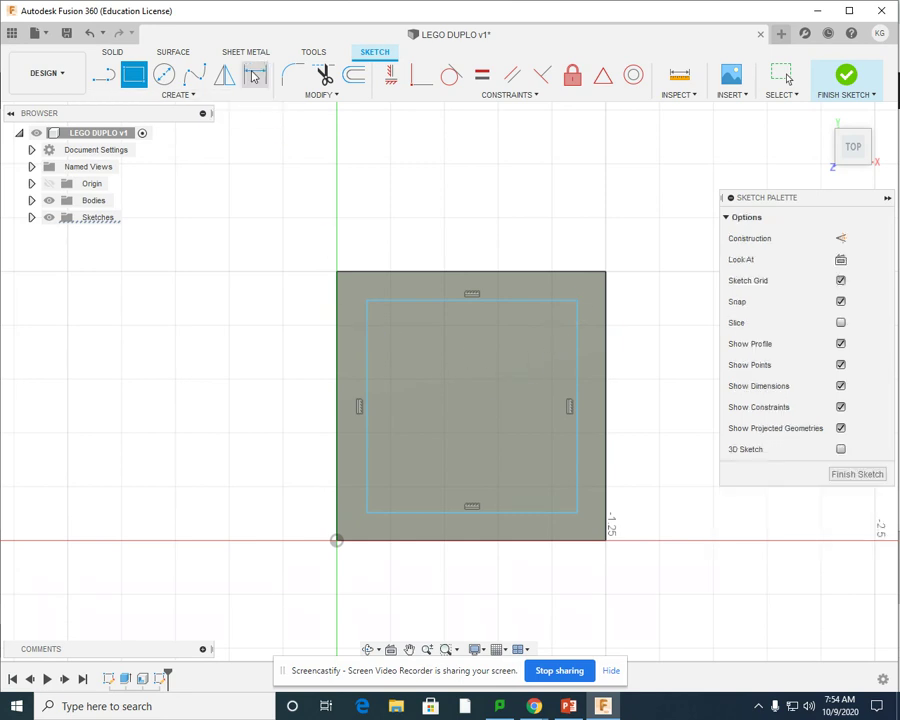
# Dimension the inner rectangle's left side and top side to 1.00 in each.
pyautogui.click(367, 383)
pyautogui.click(297, 375)
pyautogui.write('1')
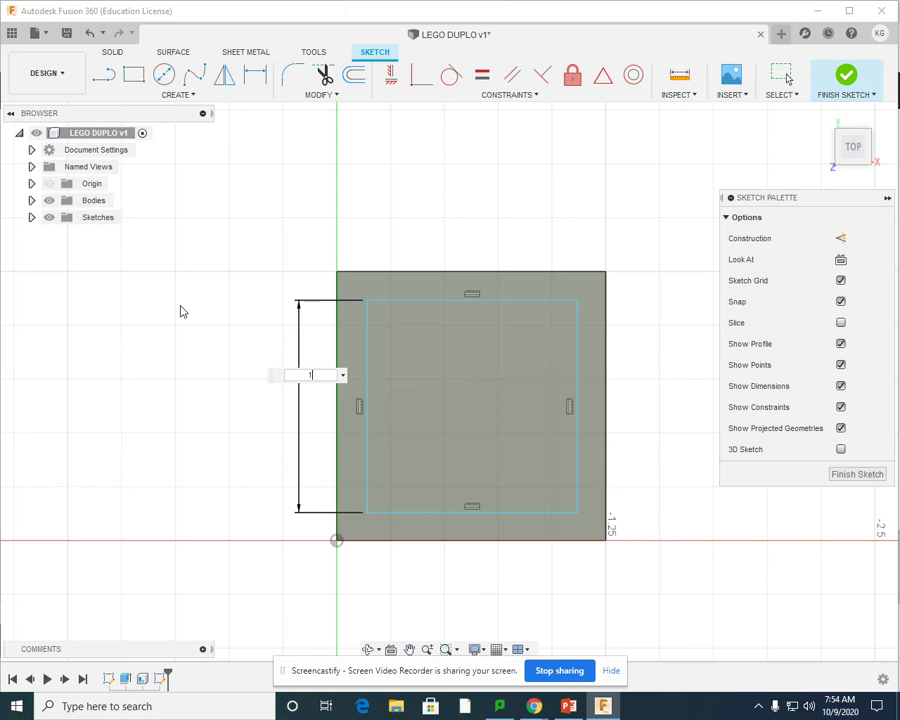
pyautogui.press('Return')
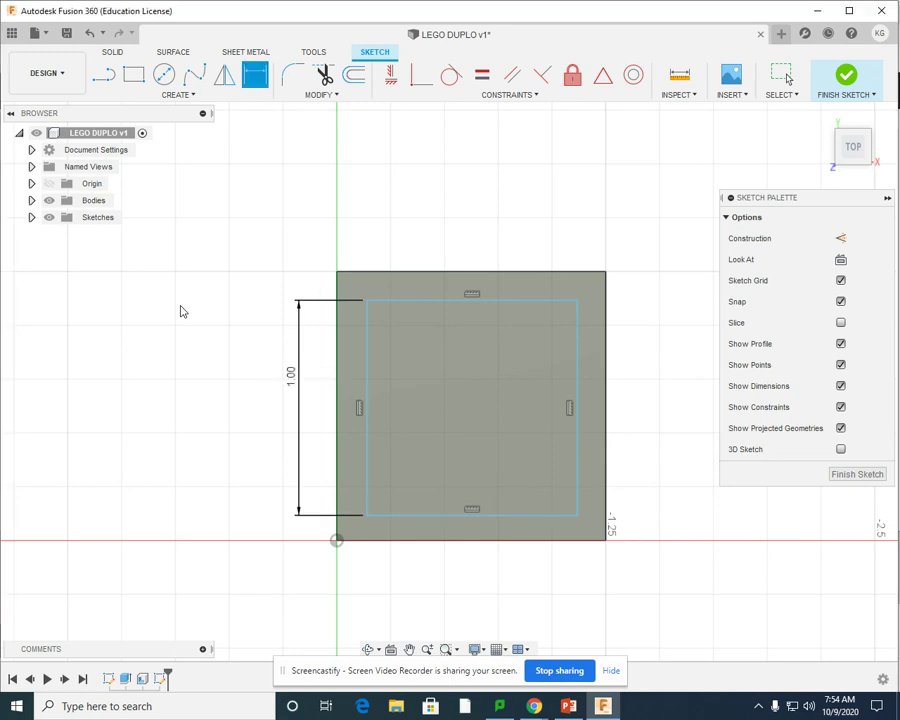
pyautogui.click(438, 300)
pyautogui.click(444, 231)
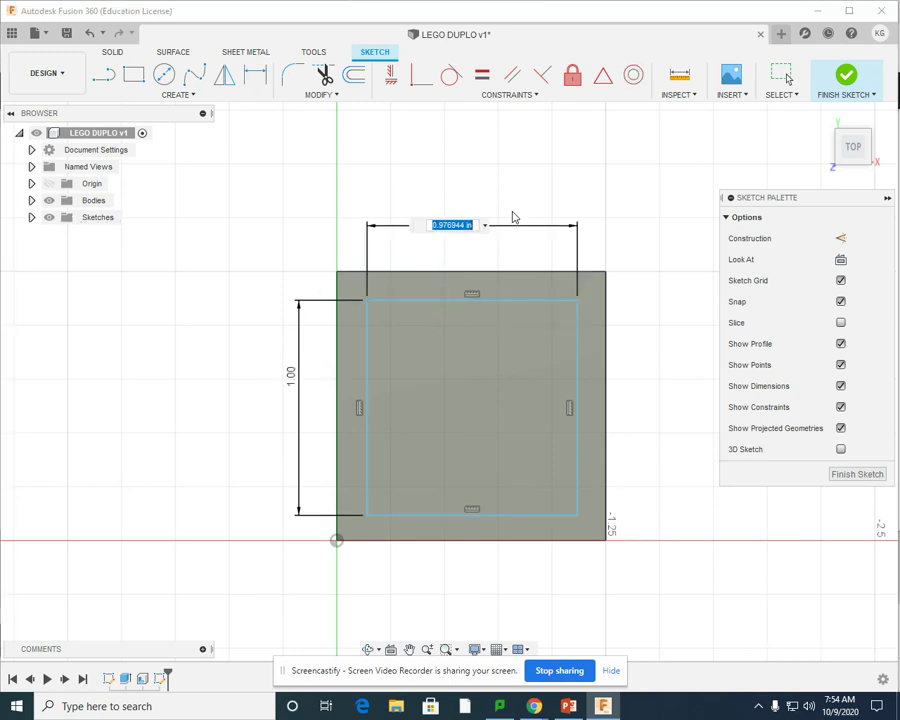
pyautogui.write('1')
pyautogui.press('Return')
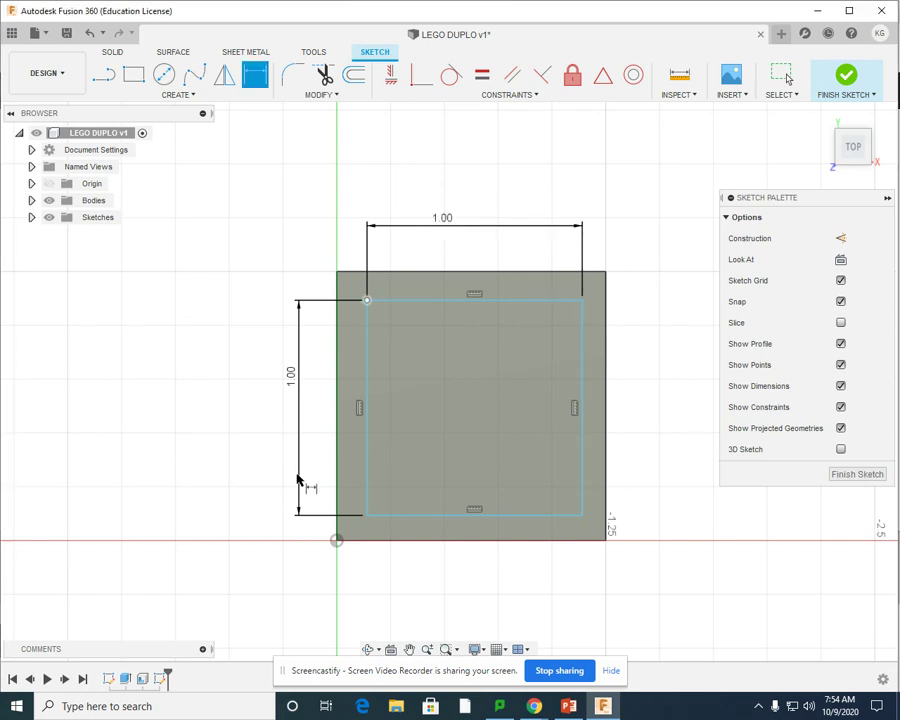
# Try dimensioning across the block's edges, then cancel the 1.25 dimension unplaced.
pyautogui.click(607, 400)
pyautogui.press('Escape')
pyautogui.click(338, 295)
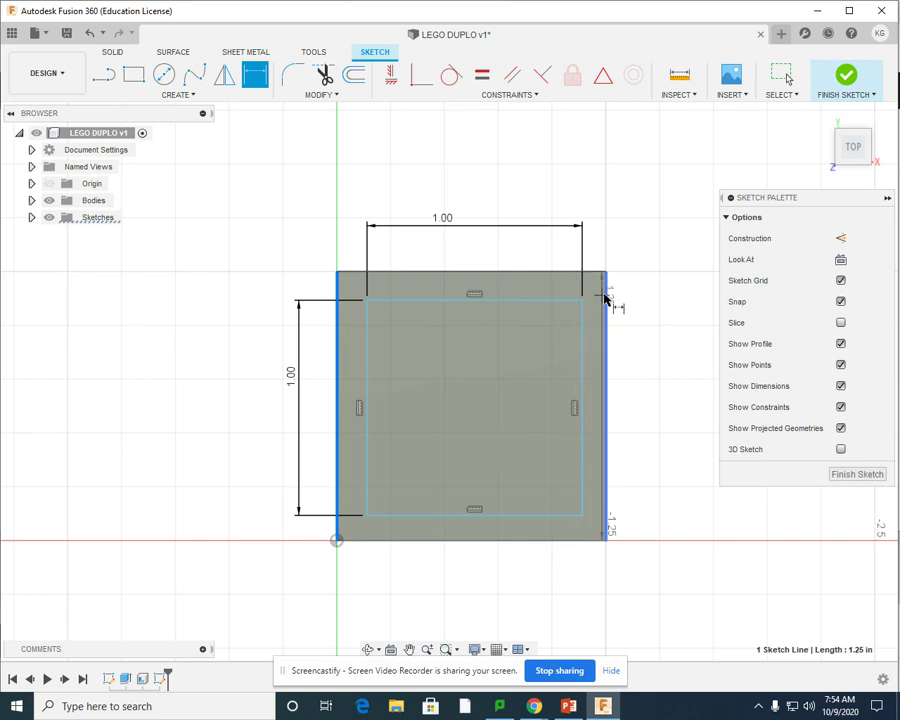
pyautogui.click(607, 298)
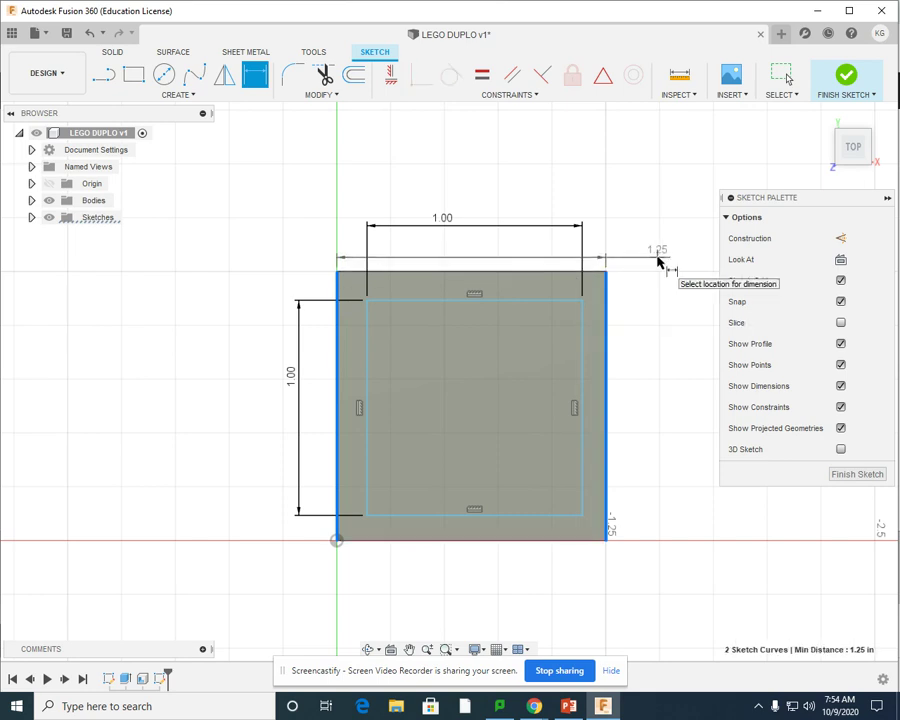
pyautogui.click(555, 257)
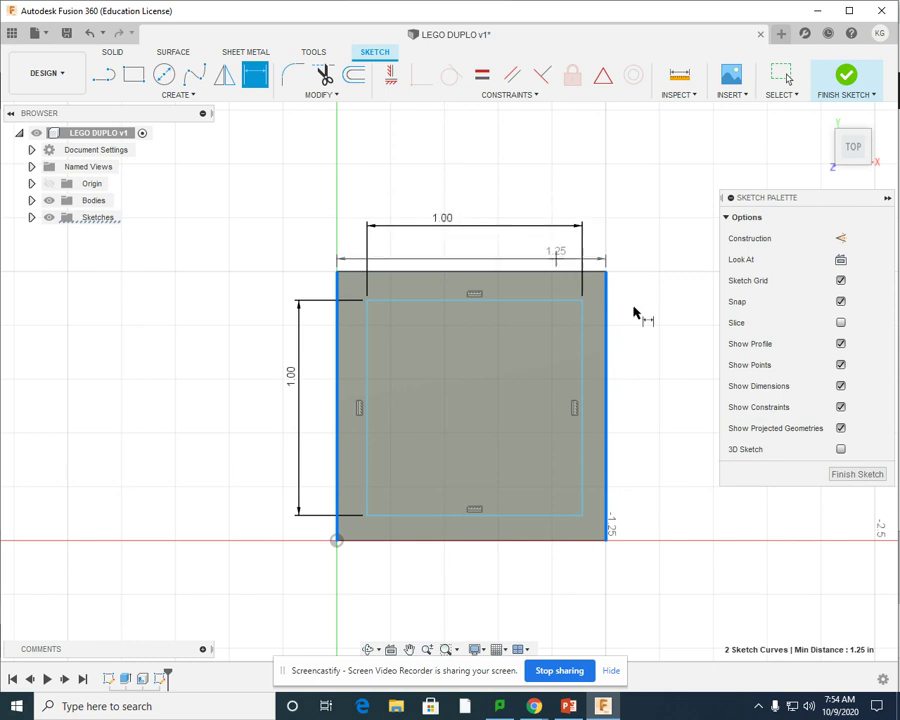
pyautogui.click(583, 356)
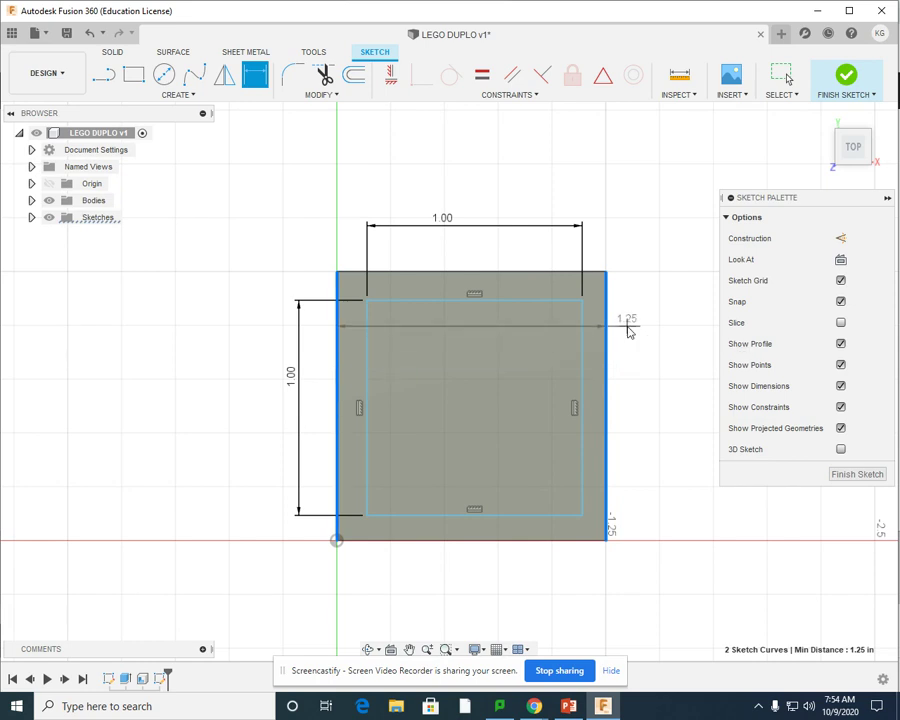
pyautogui.press('Escape')
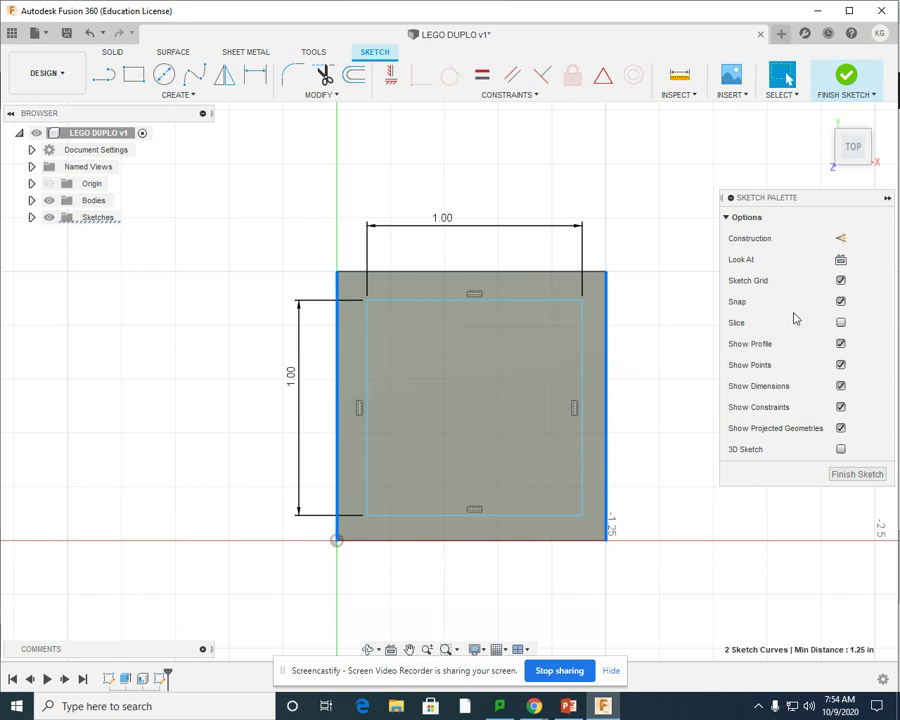
# Set 0.125 in gaps between the inner square and the block's right and top edges.
pyautogui.click(255, 74)
pyautogui.press('Escape')
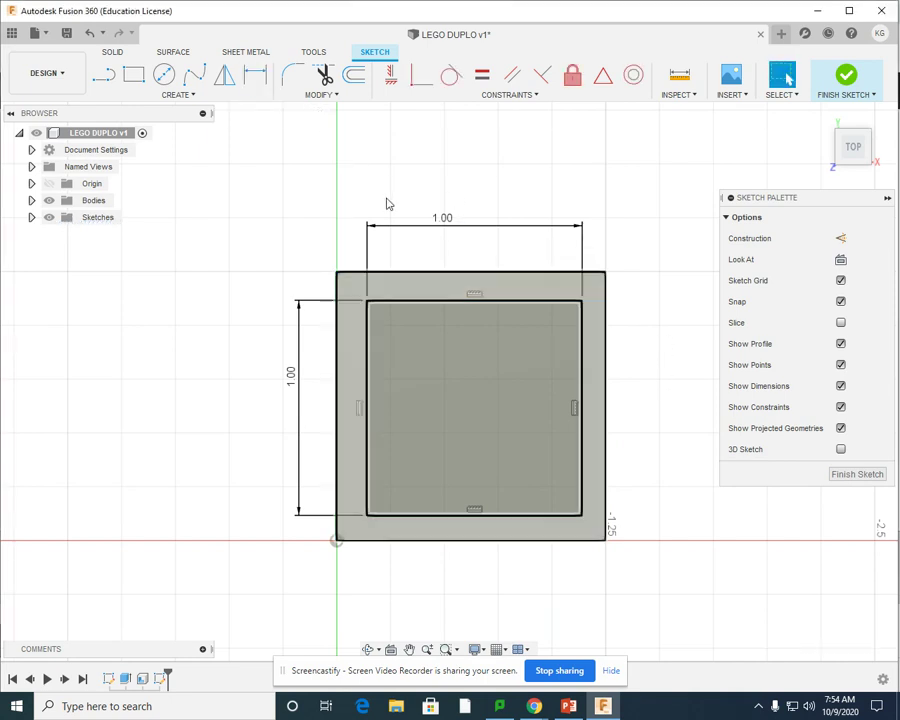
pyautogui.click(582, 356)
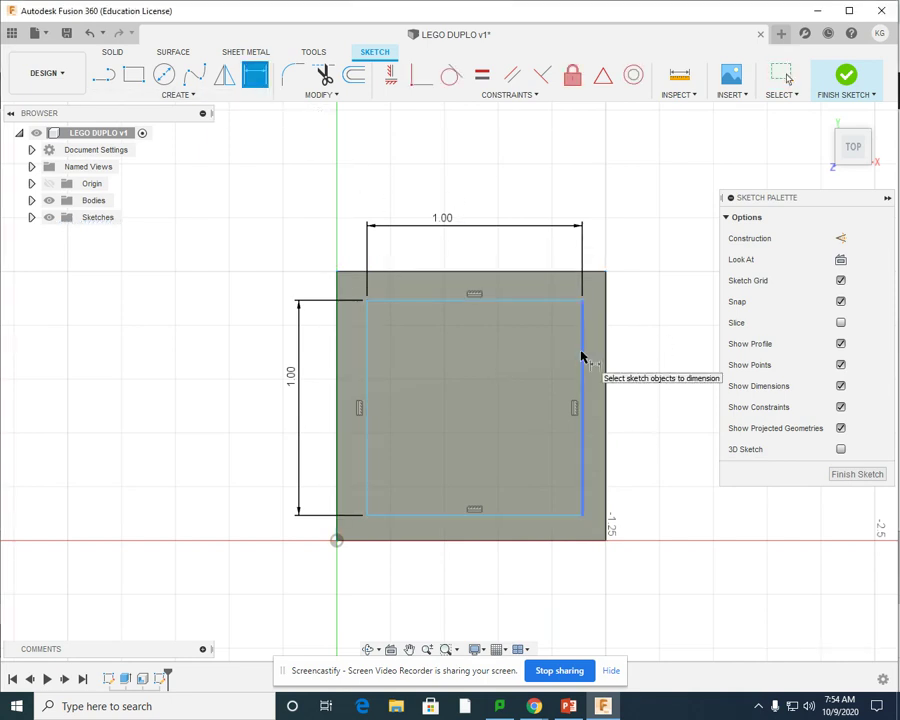
pyautogui.click(606, 356)
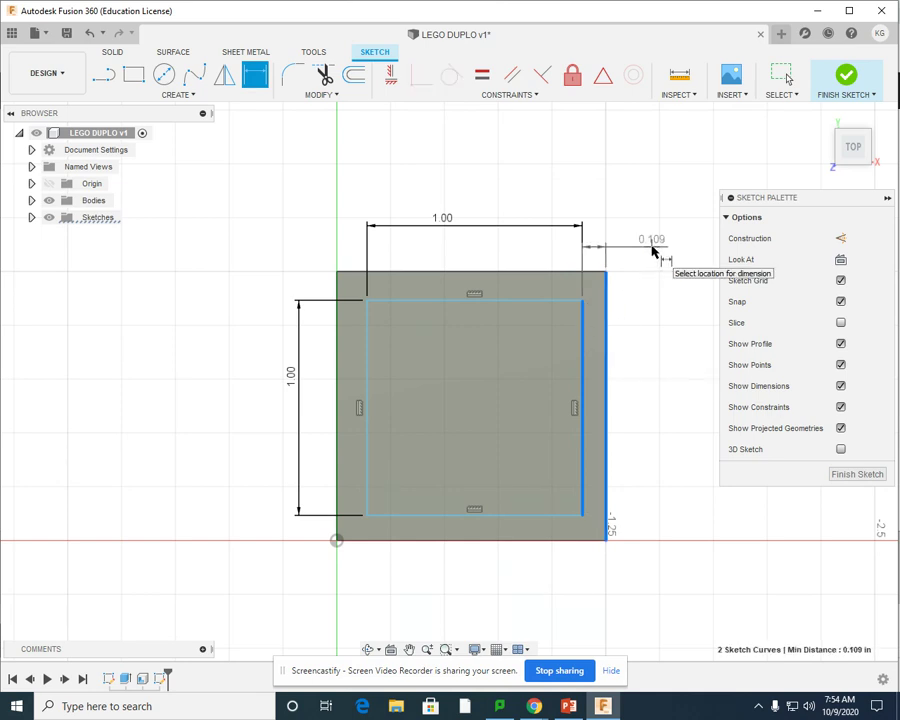
pyautogui.click(652, 244)
pyautogui.press('BackSpace')
pyautogui.write('125')
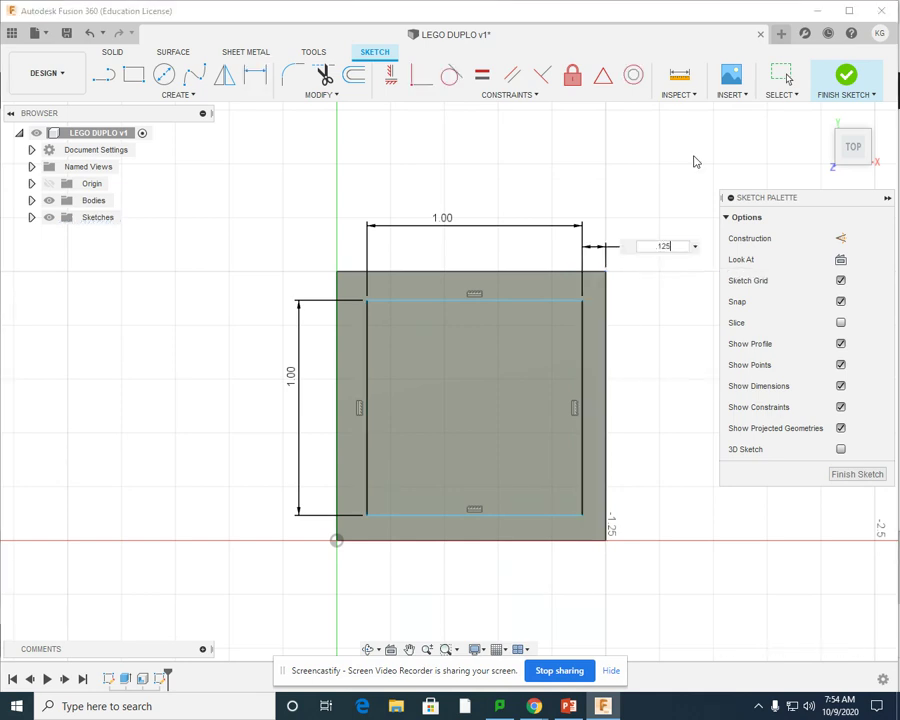
pyautogui.write('0.125')
pyautogui.press('Return')
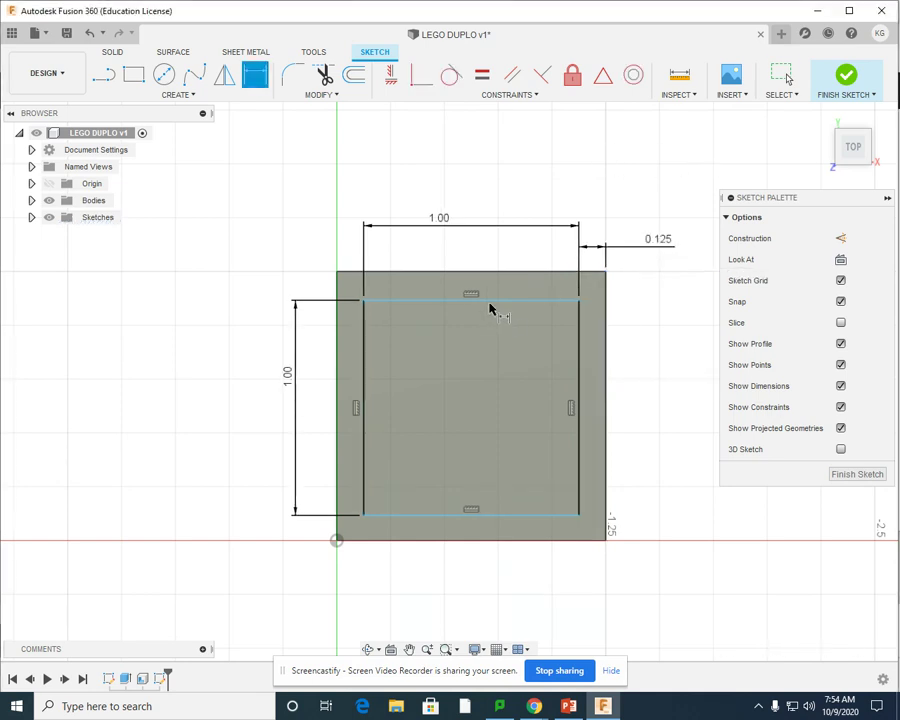
pyautogui.click(490, 300)
pyautogui.click(502, 271)
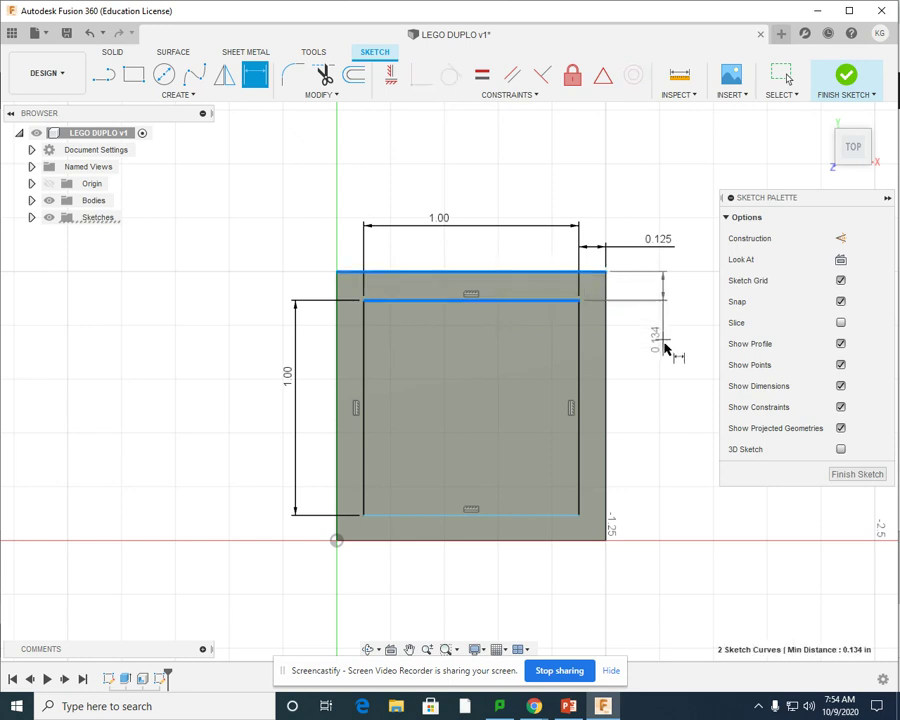
pyautogui.click(681, 367)
pyautogui.press('BackSpace')
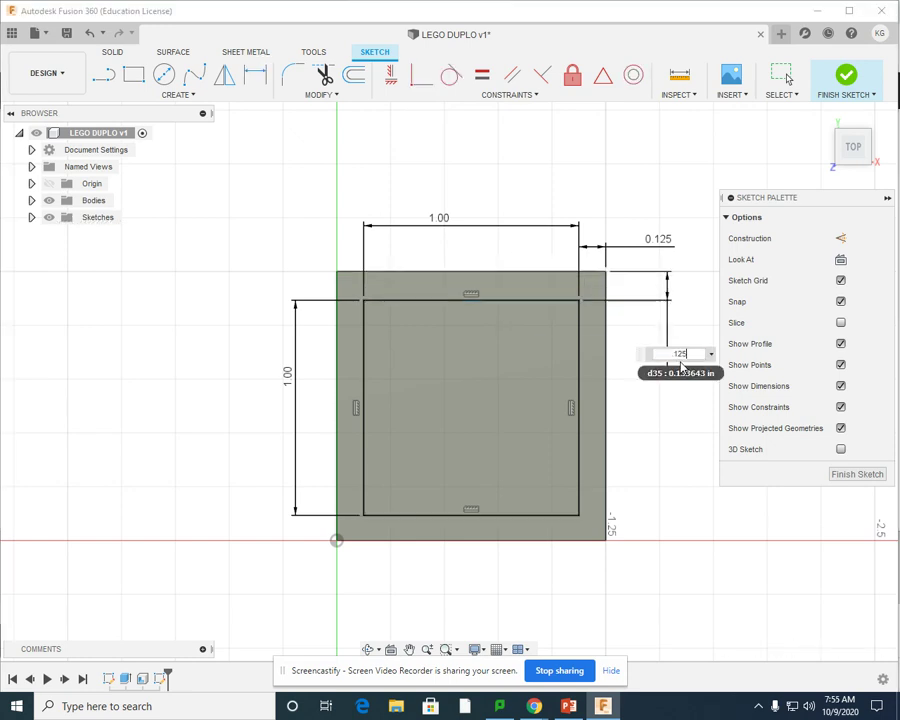
pyautogui.press('Return')
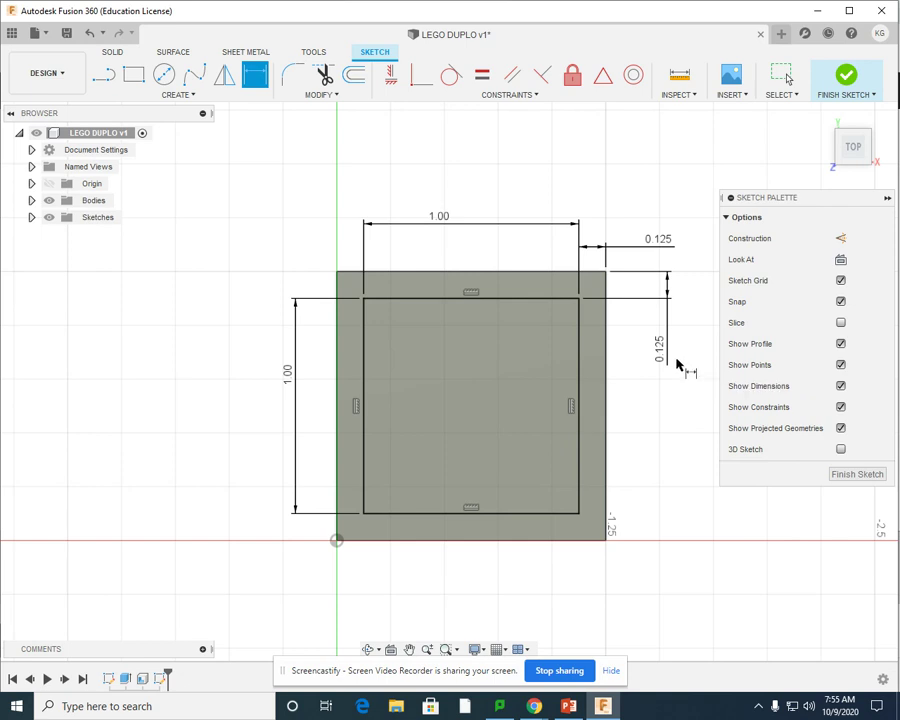
# Draw a 3/16 in radius circle tangent to the inner square's top and left edges.
pyautogui.click(165, 77)
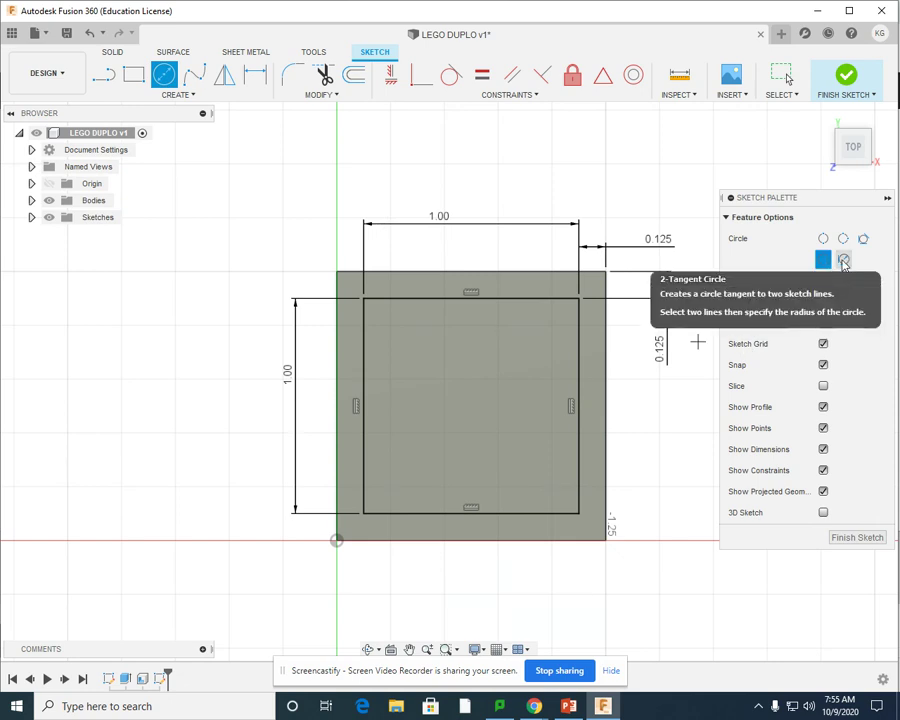
pyautogui.click(843, 261)
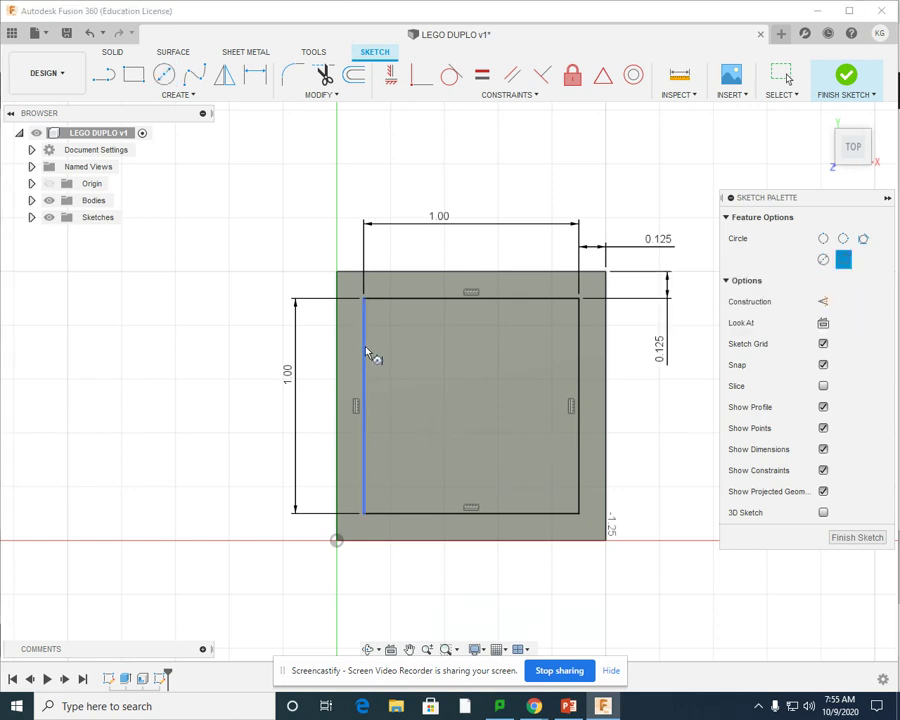
pyautogui.click(412, 299)
pyautogui.click(370, 341)
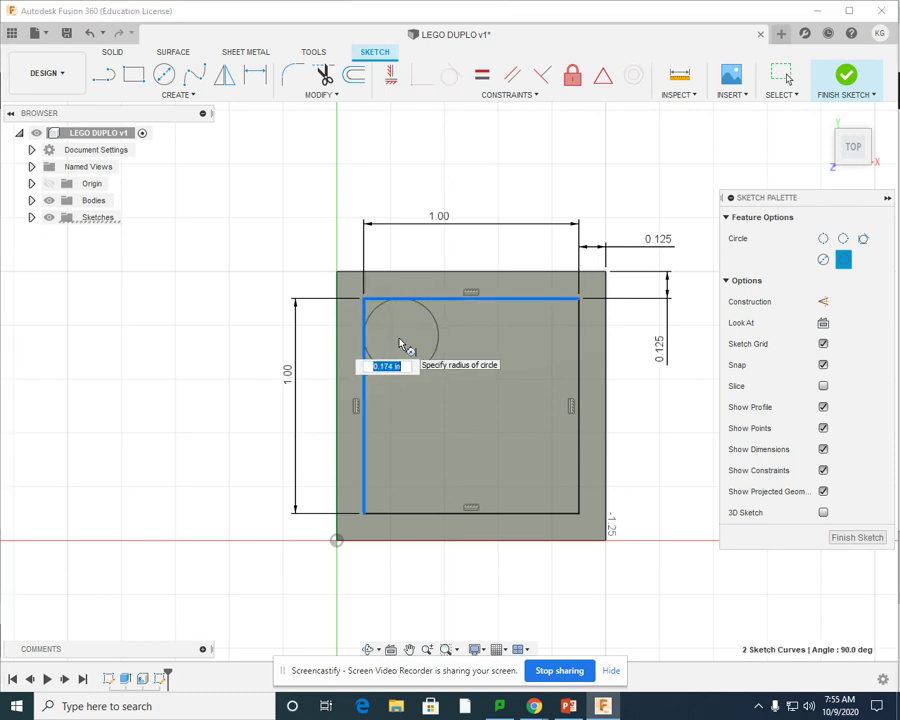
pyautogui.write('3')
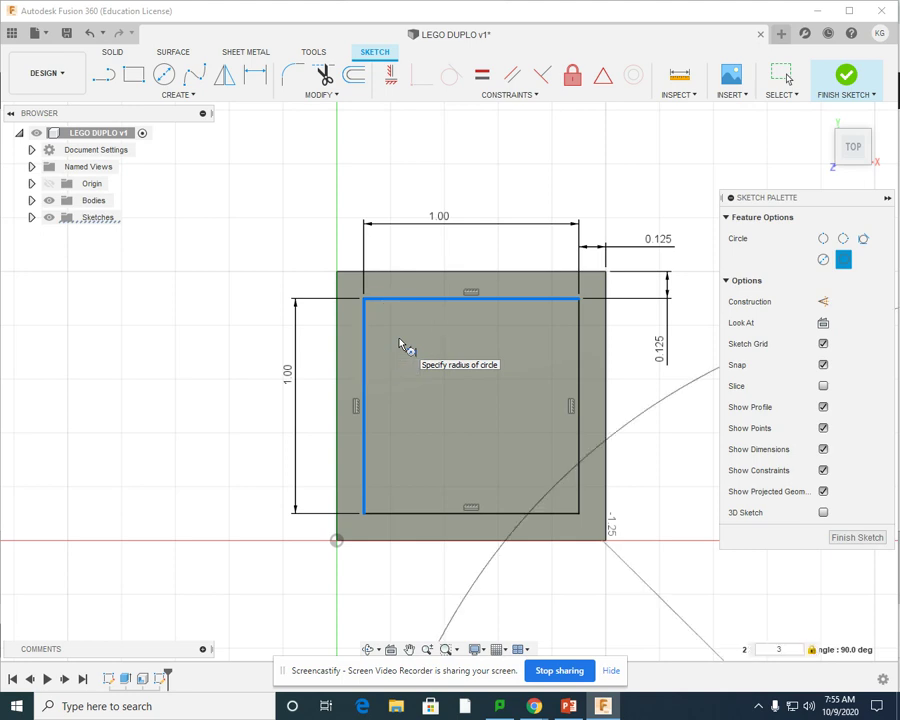
pyautogui.write('/16')
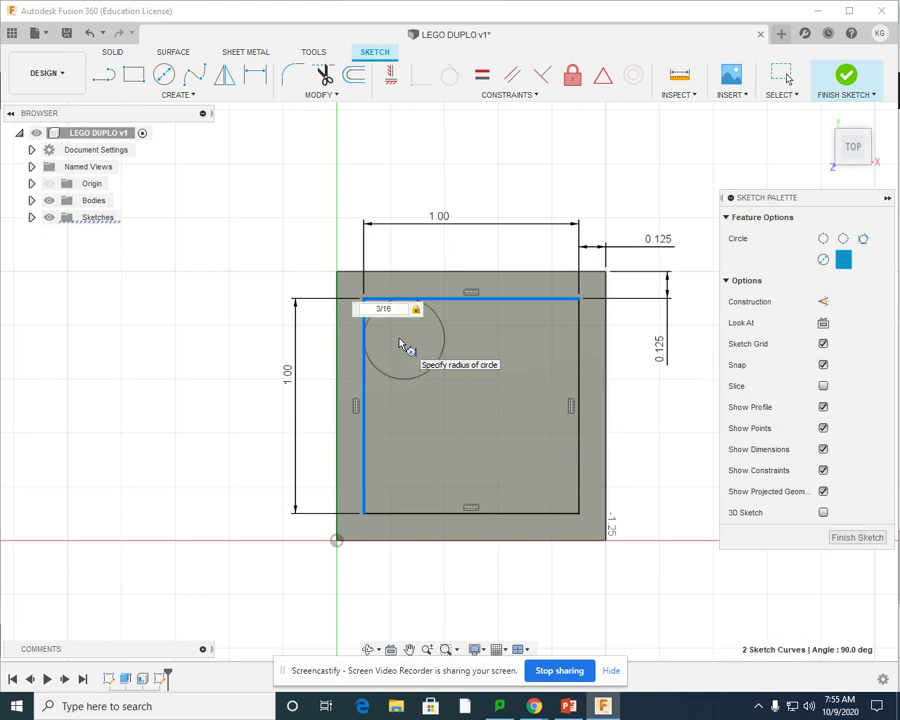
pyautogui.press('Return')
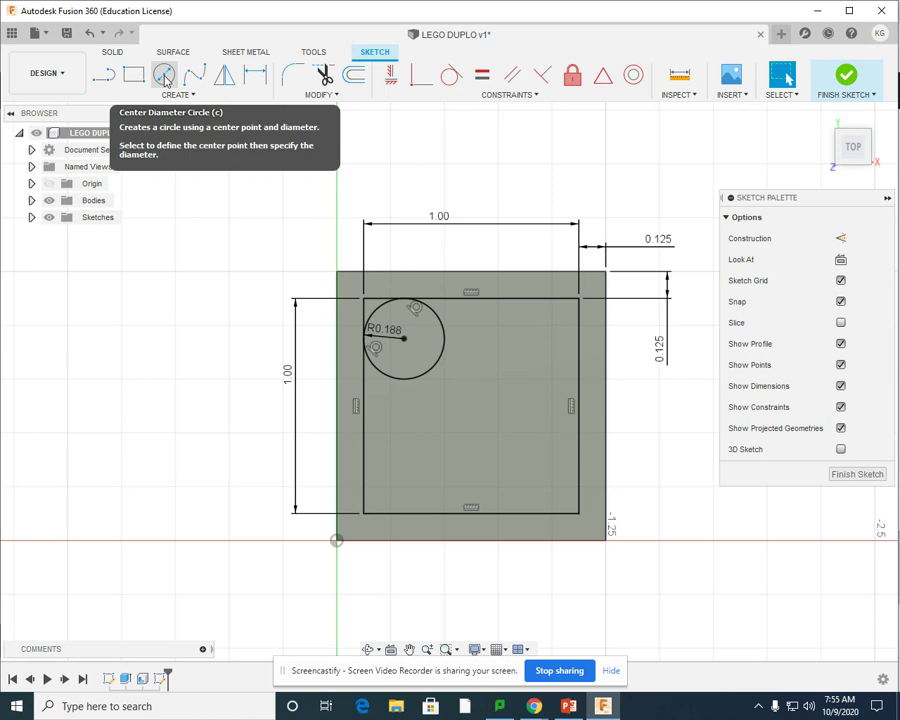
# Add a 0.25 in diameter circle centred on the tangent circle's centre.
pyautogui.click(164, 75)
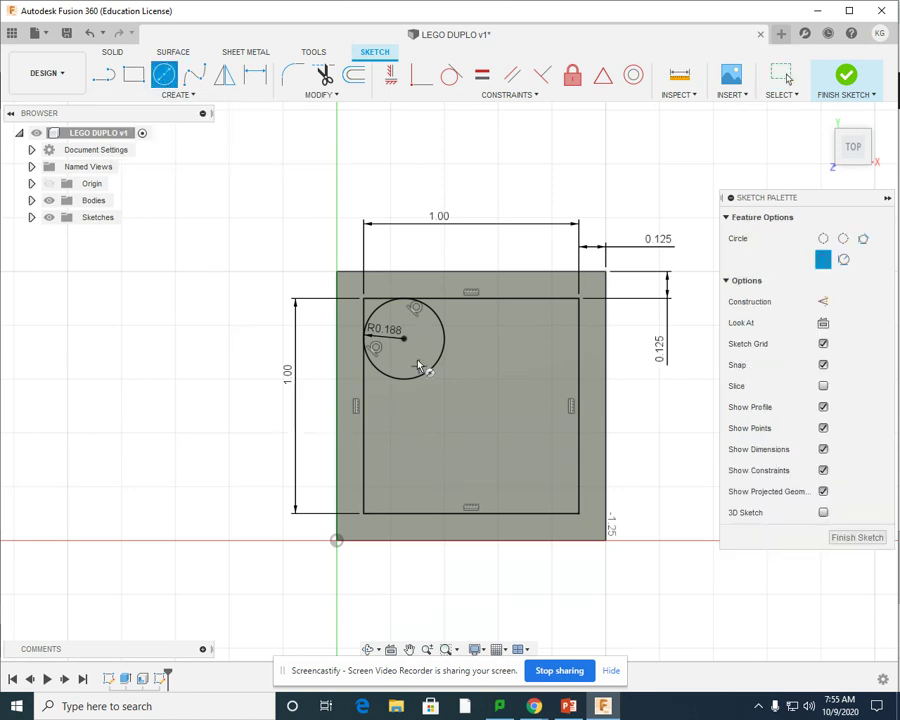
pyautogui.click(404, 340)
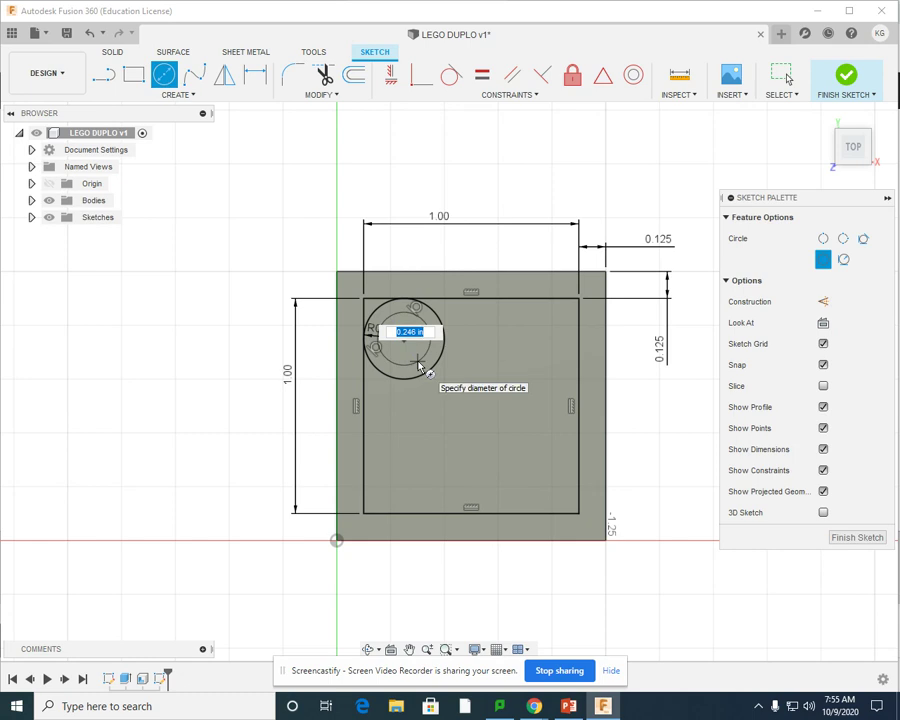
pyautogui.press('BackSpace')
pyautogui.press('Return')
pyautogui.press('Escape')
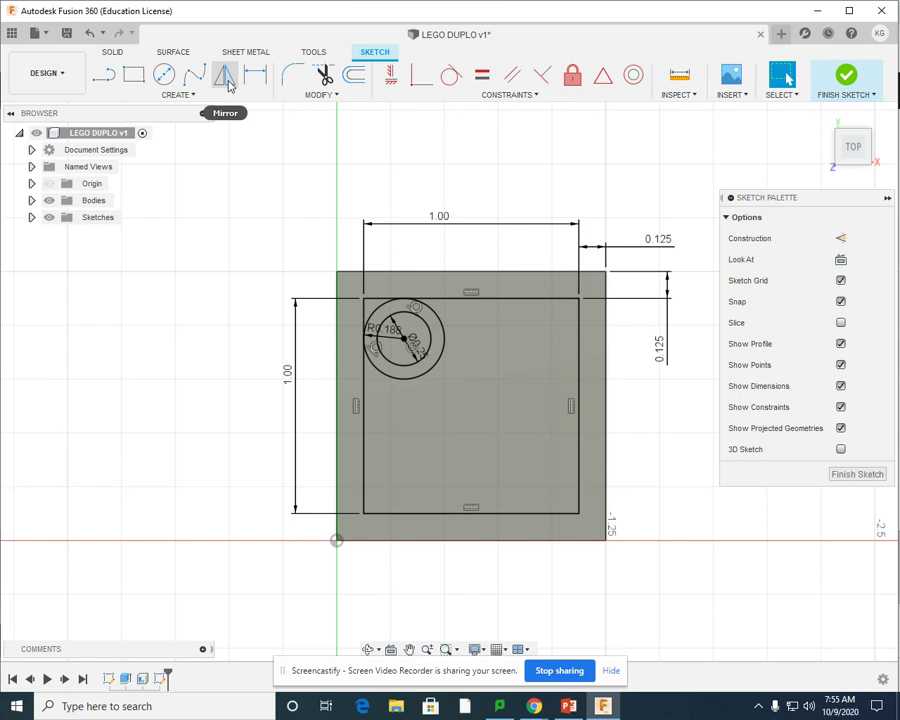
# Draw vertical and horizontal lines joining opposite edge midpoints of the inner square.
pyautogui.click(105, 77)
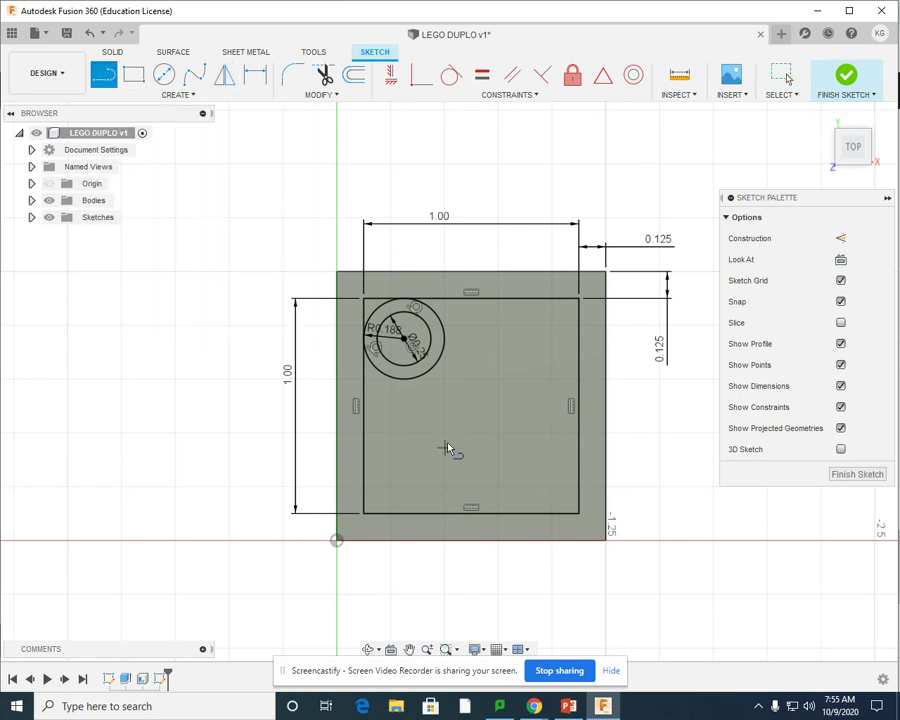
pyautogui.click(471, 293)
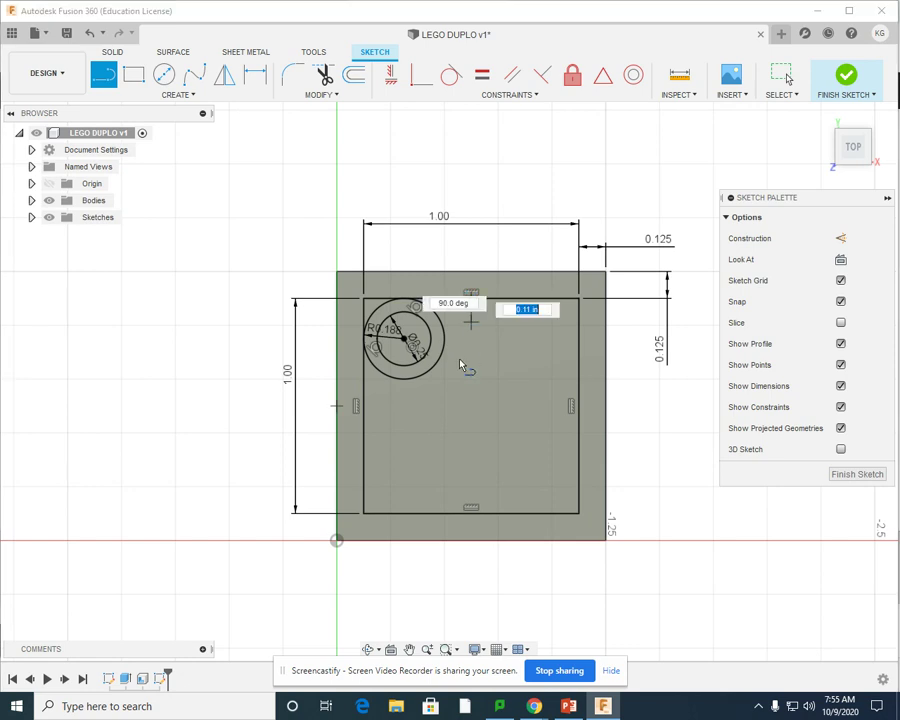
pyautogui.doubleClick(472, 512)
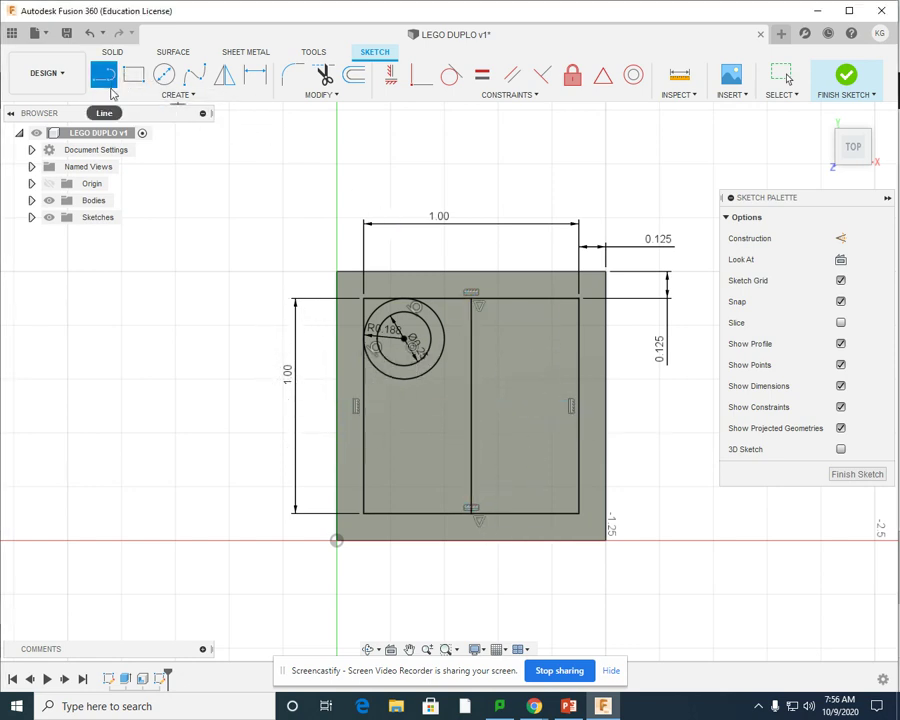
pyautogui.click(357, 406)
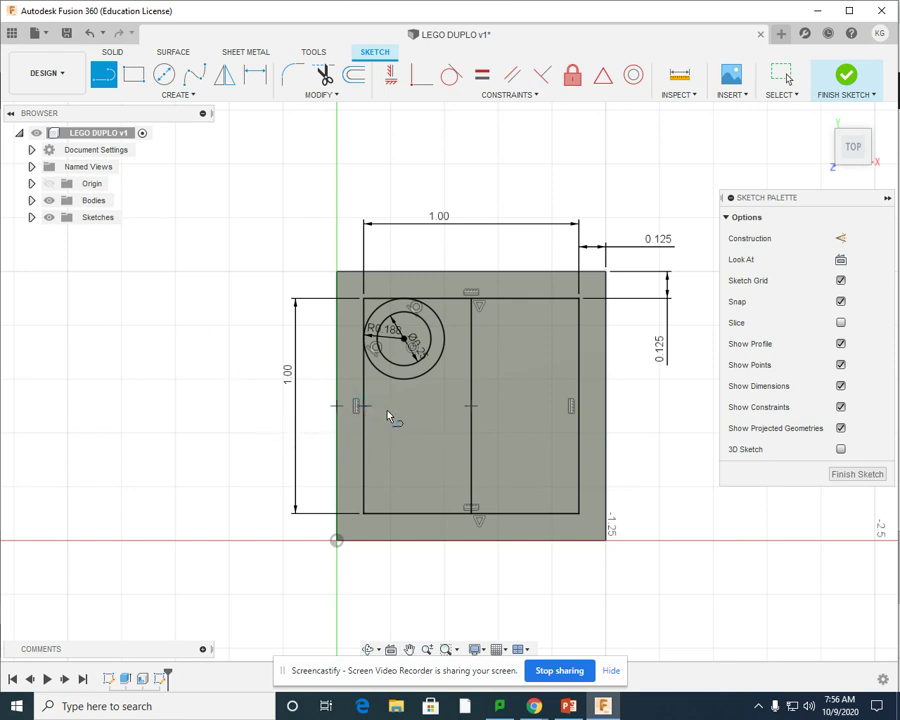
pyautogui.doubleClick(578, 406)
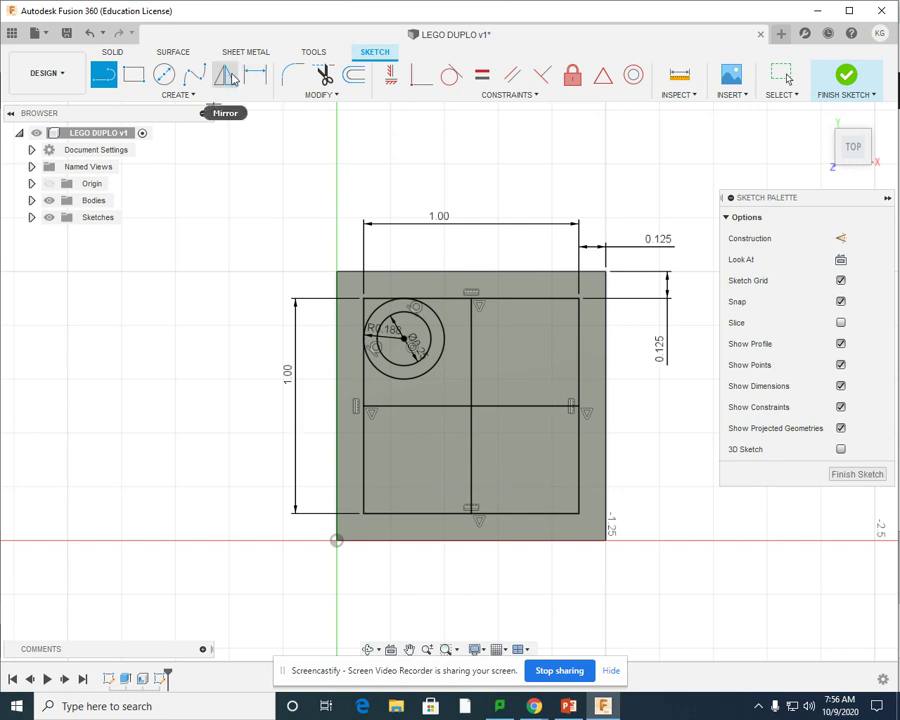
pyautogui.click(230, 78)
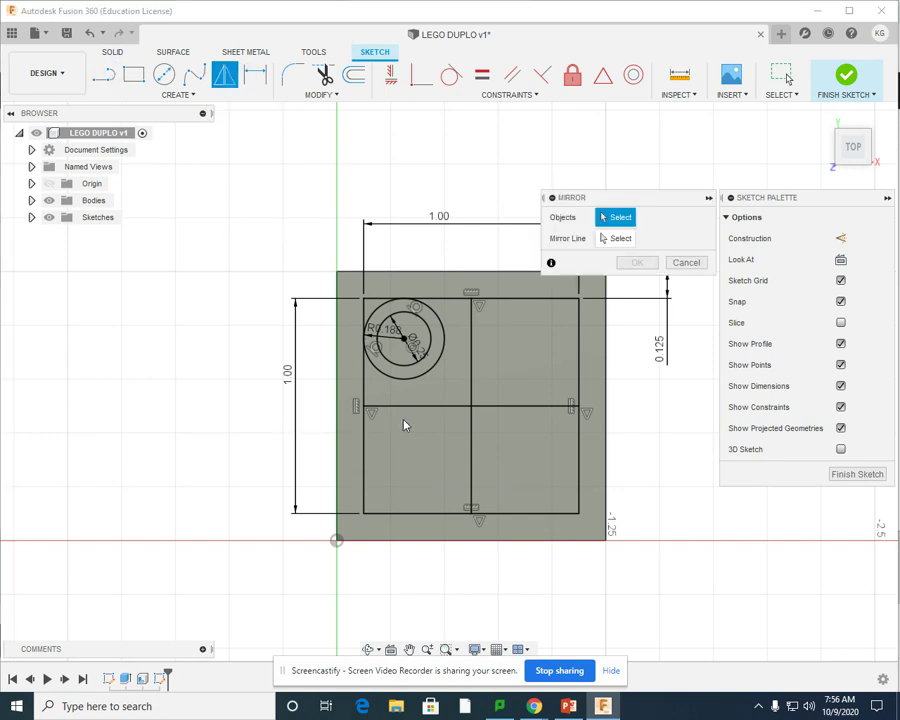
# Mirror both ring circles across the vertical centre line into the top-right quadrant.
pyautogui.click(440, 362)
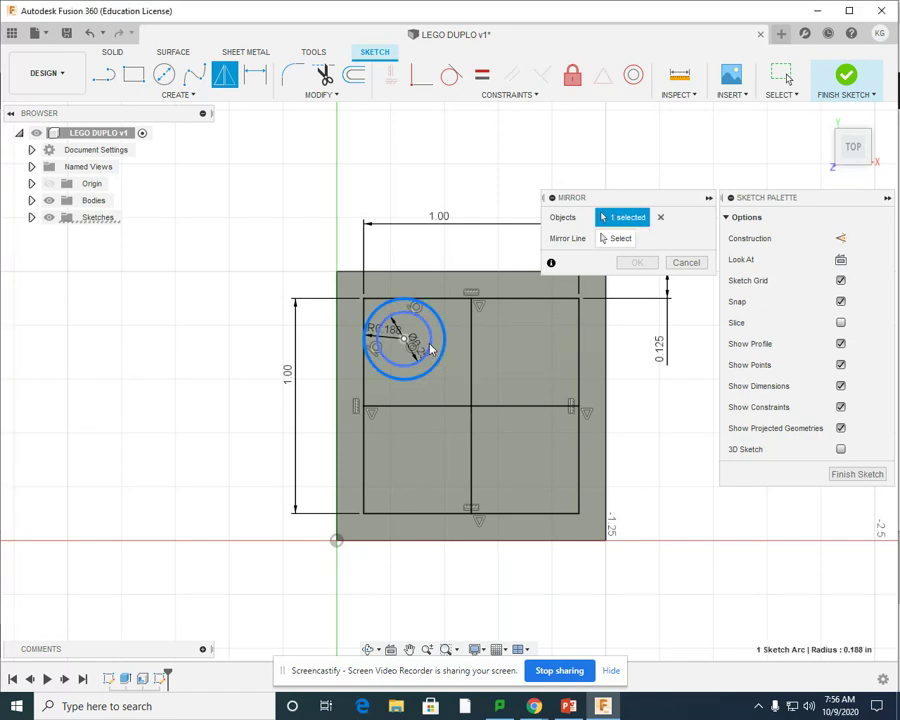
pyautogui.click(428, 348)
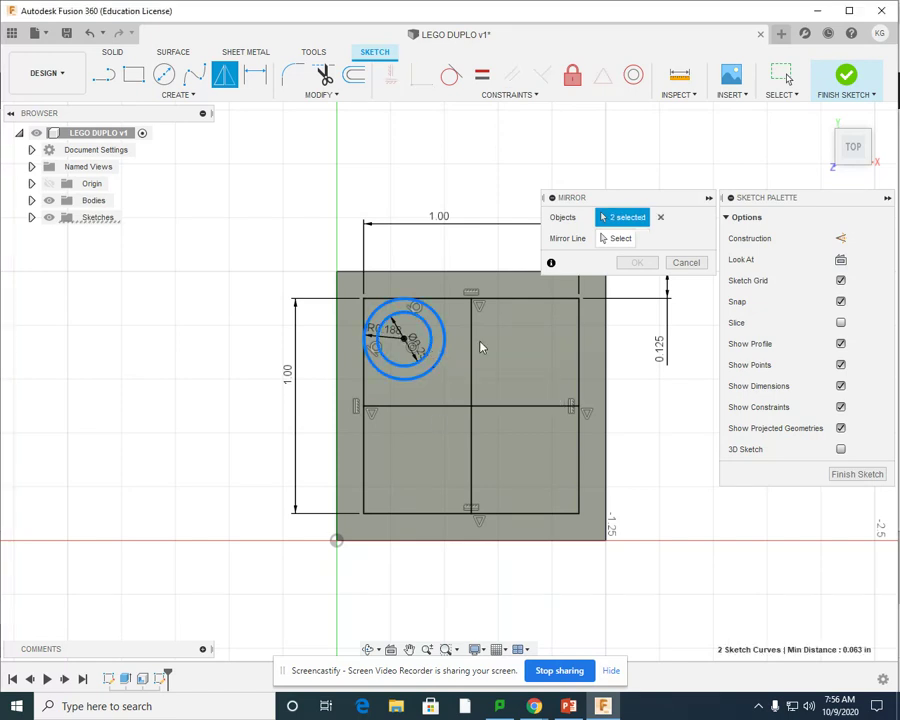
pyautogui.click(618, 238)
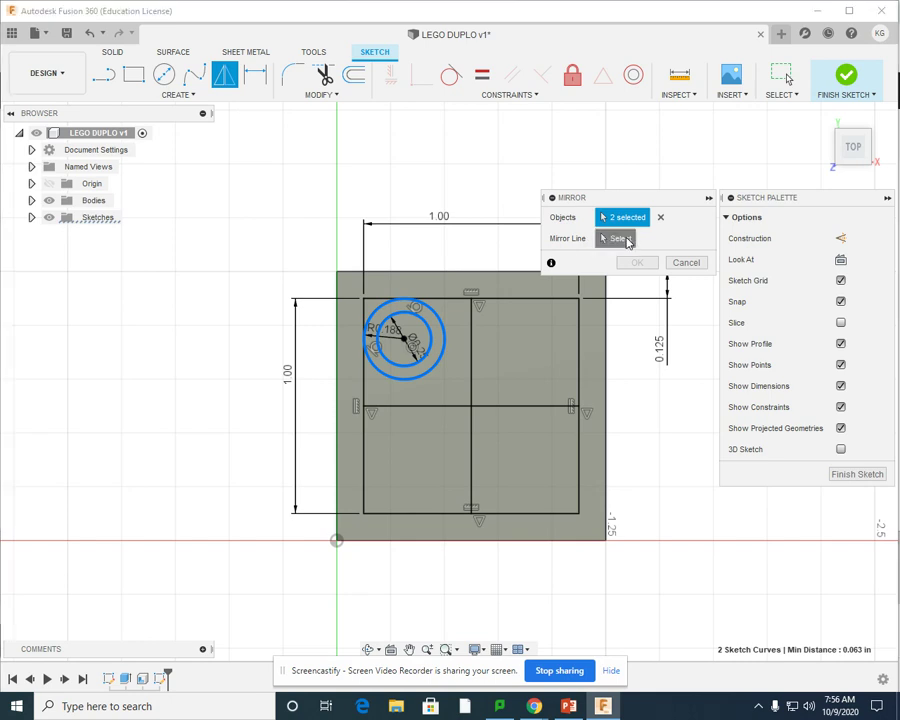
pyautogui.click(472, 350)
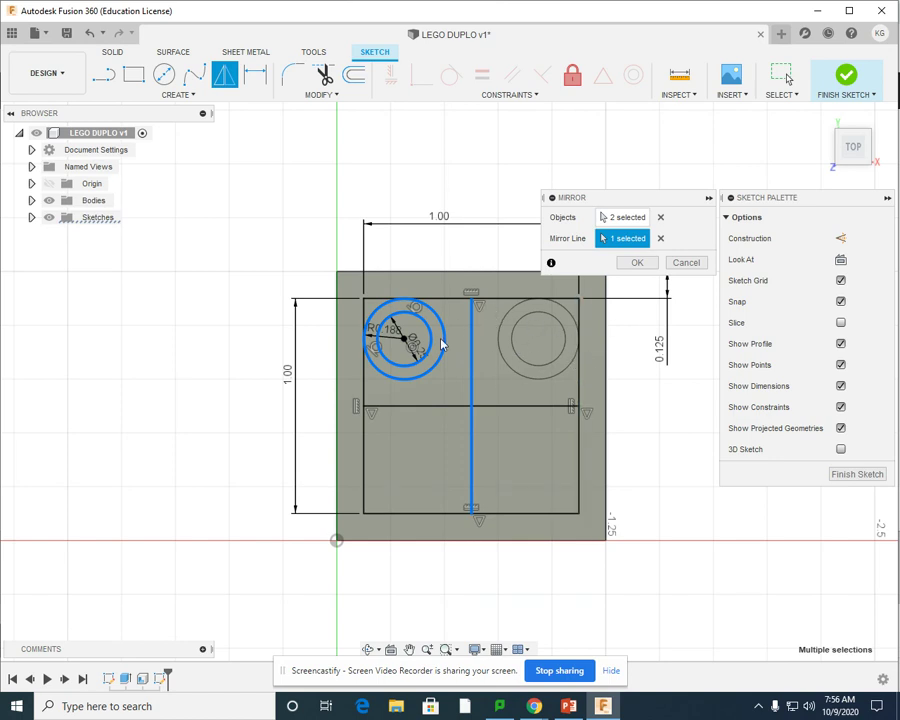
pyautogui.click(645, 262)
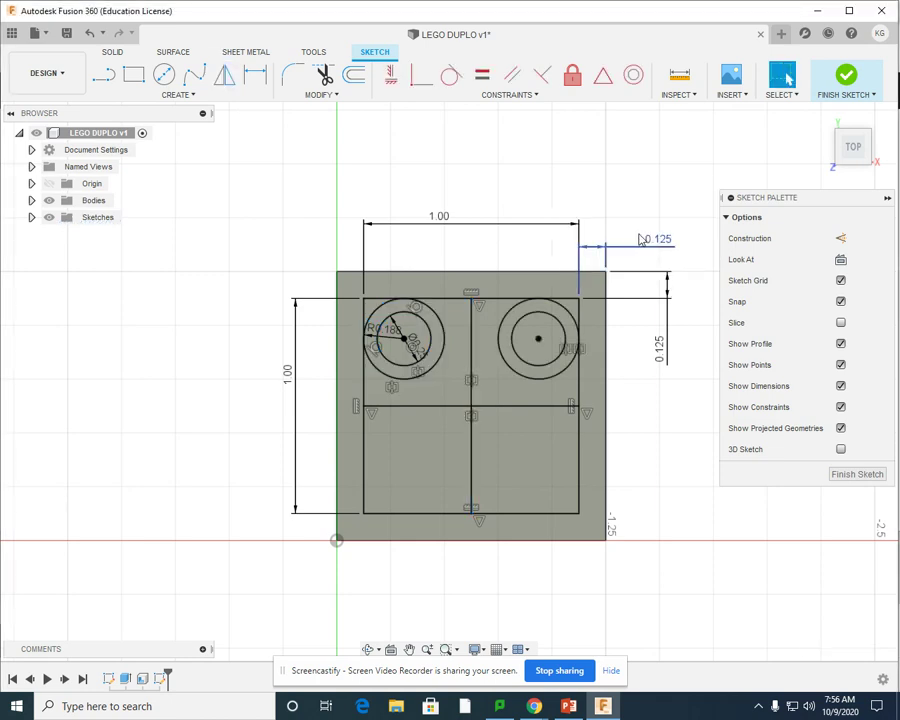
# Mirror the four upper circles across the horizontal middle line into the bottom quadrants.
pyautogui.click(226, 76)
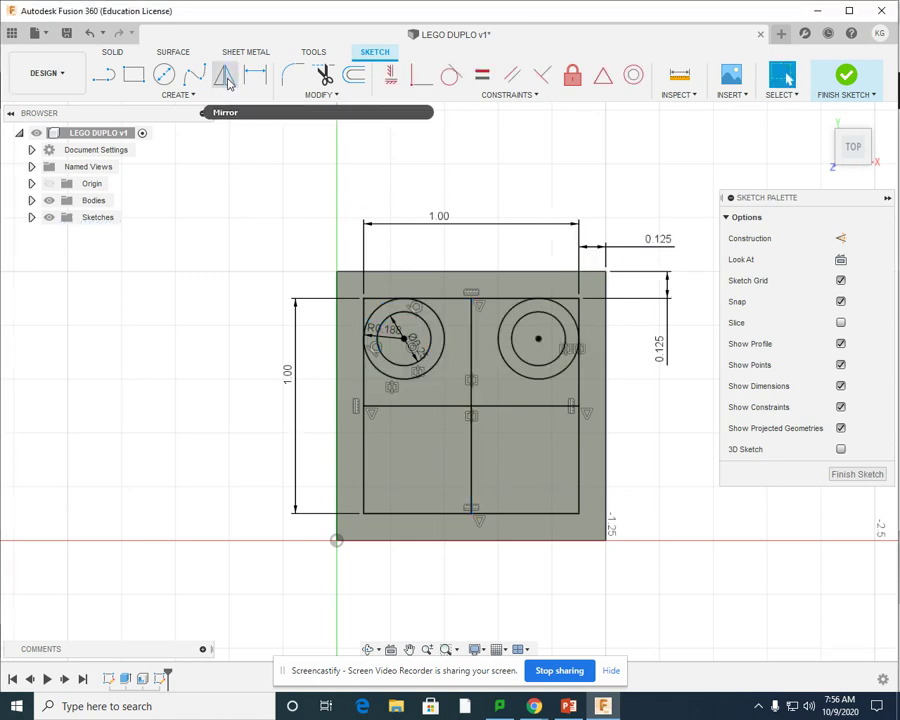
pyautogui.click(432, 356)
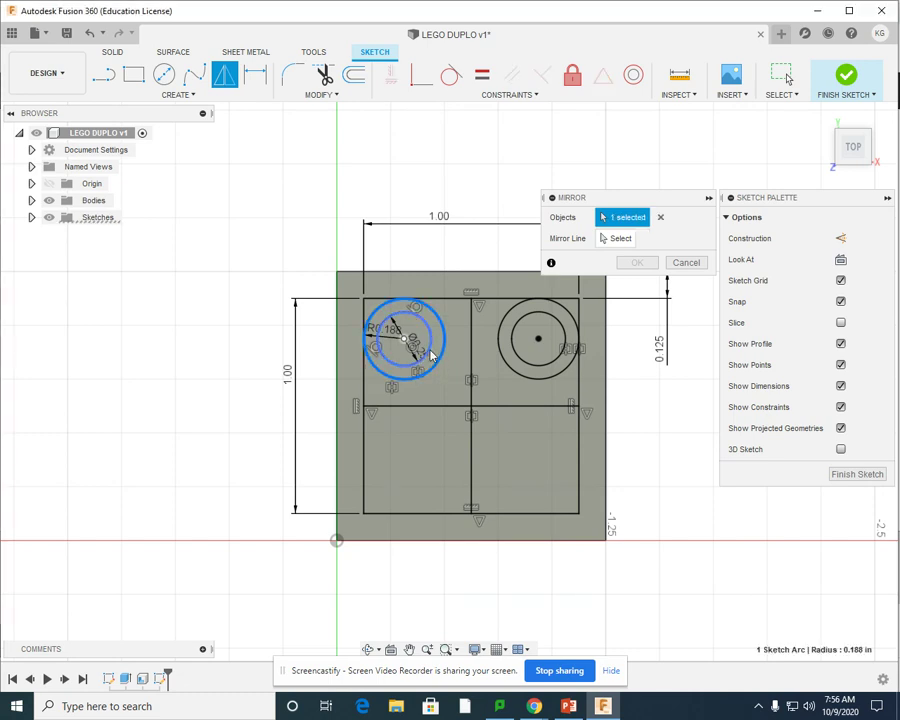
pyautogui.click(413, 363)
pyautogui.click(516, 371)
pyautogui.click(522, 366)
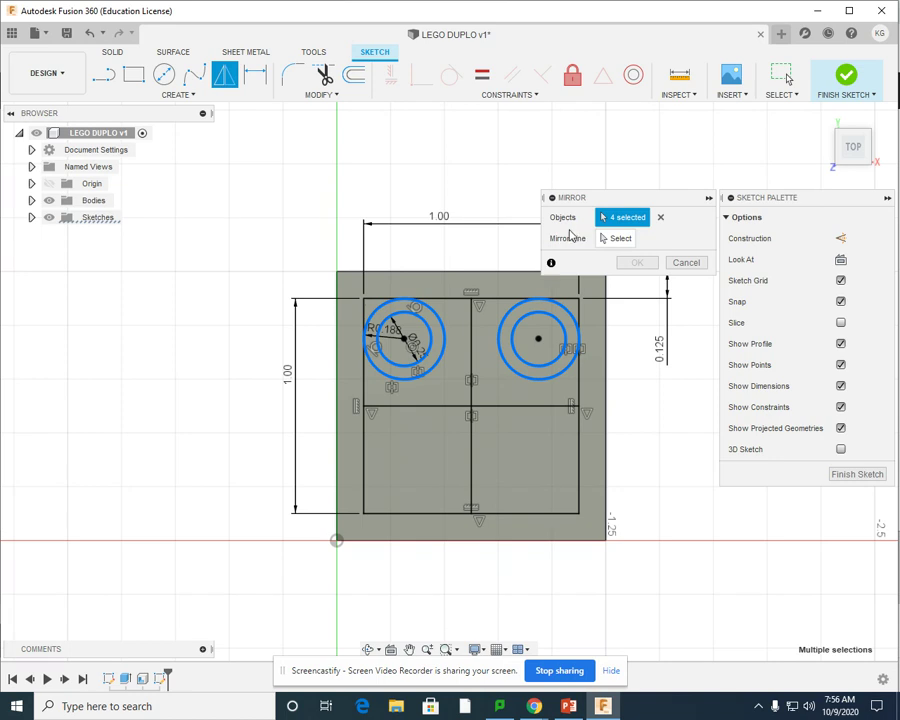
pyautogui.click(616, 240)
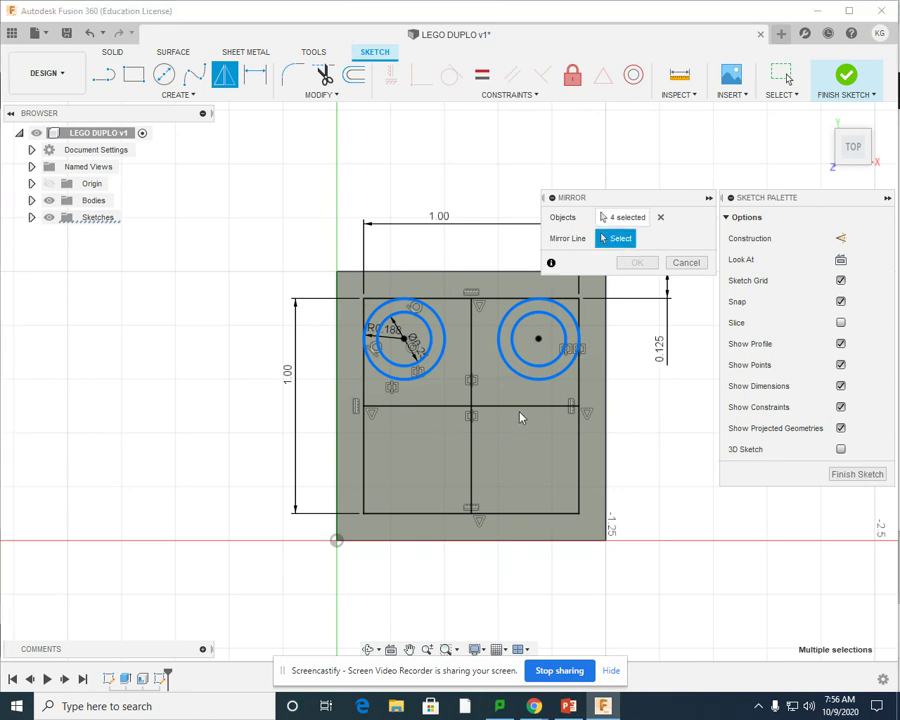
pyautogui.click(520, 406)
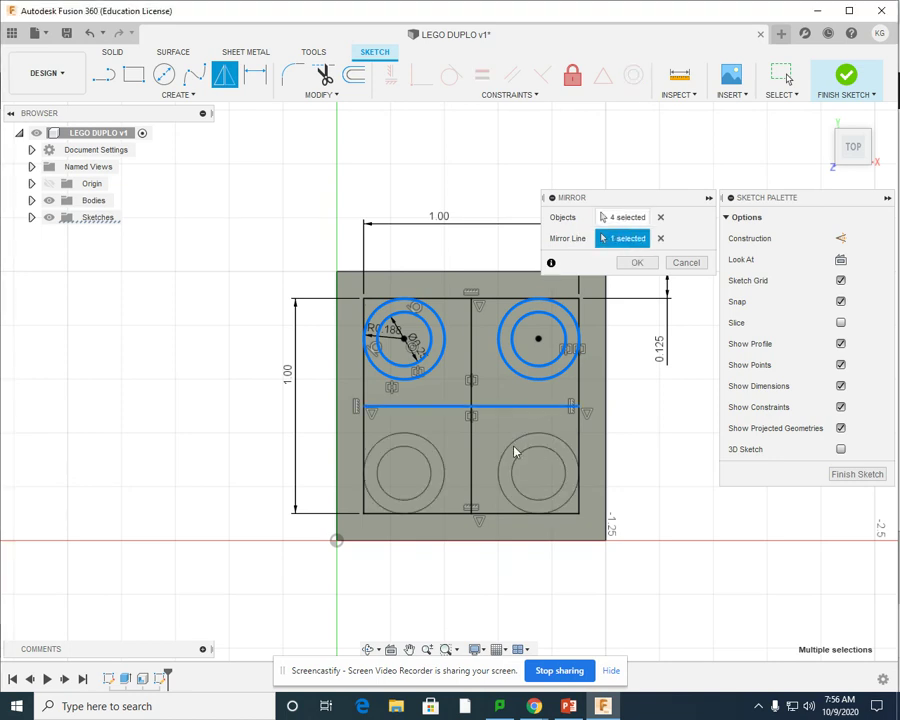
pyautogui.click(637, 263)
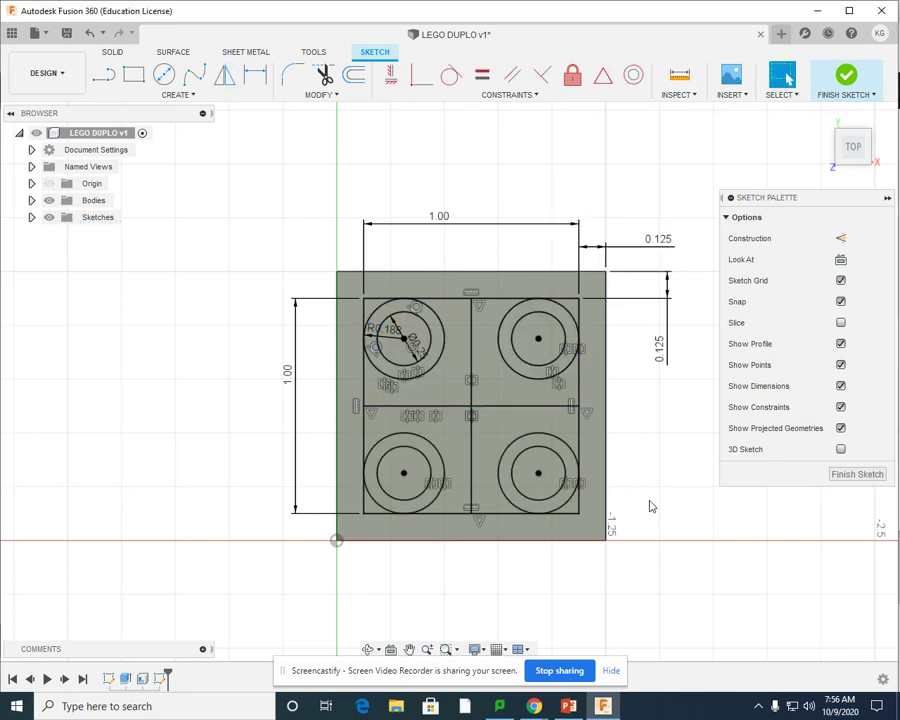
# Tilt to a 3D view and delete the vertical and horizontal centre lines.
pyautogui.click(369, 649)
pyautogui.moveTo(518, 566)
pyautogui.mouseDown()
pyautogui.moveTo(509, 516)
pyautogui.moveTo(465, 425)
pyautogui.mouseUp()
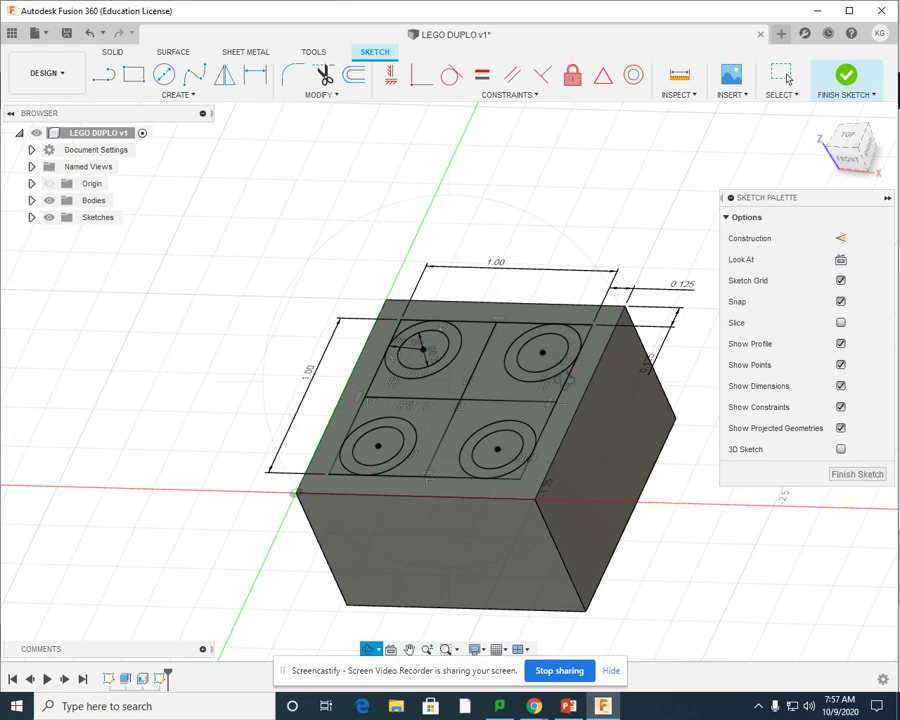
pyautogui.click(785, 76)
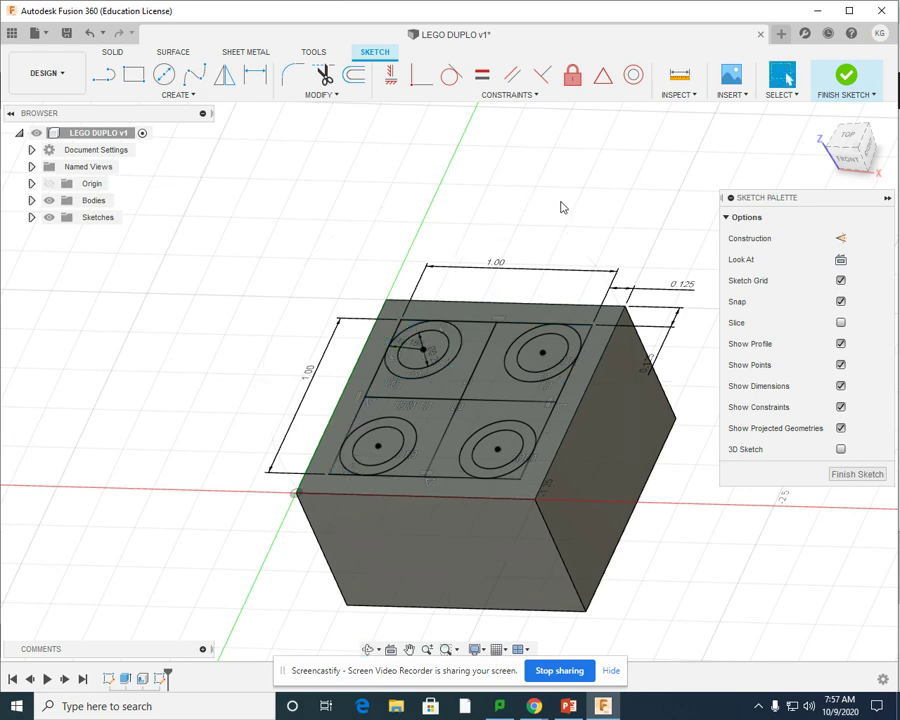
pyautogui.click(511, 326)
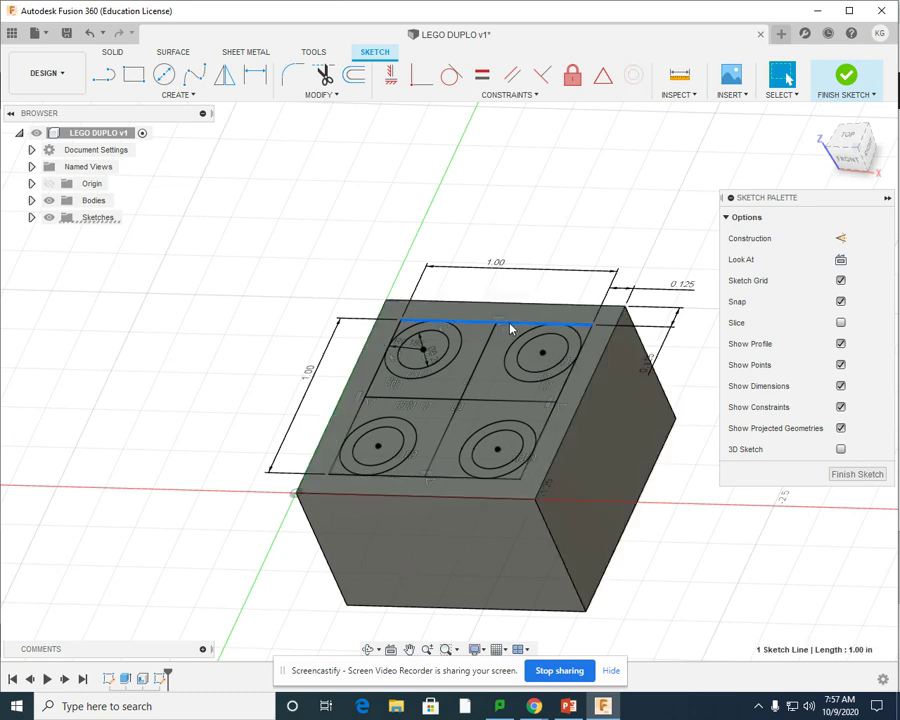
pyautogui.click(490, 340)
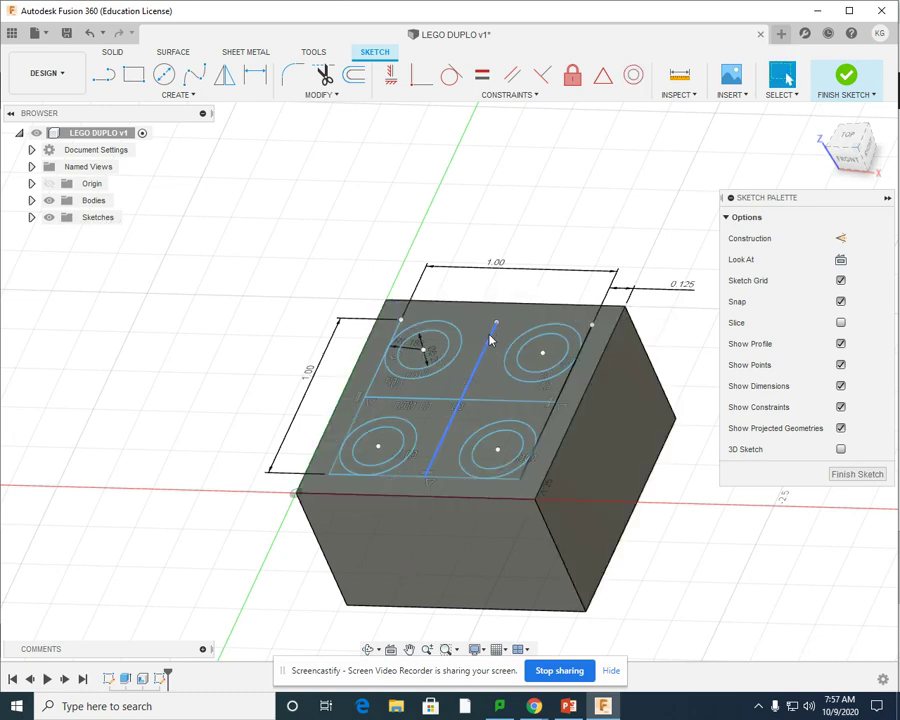
pyautogui.press('Delete')
pyautogui.click(480, 403)
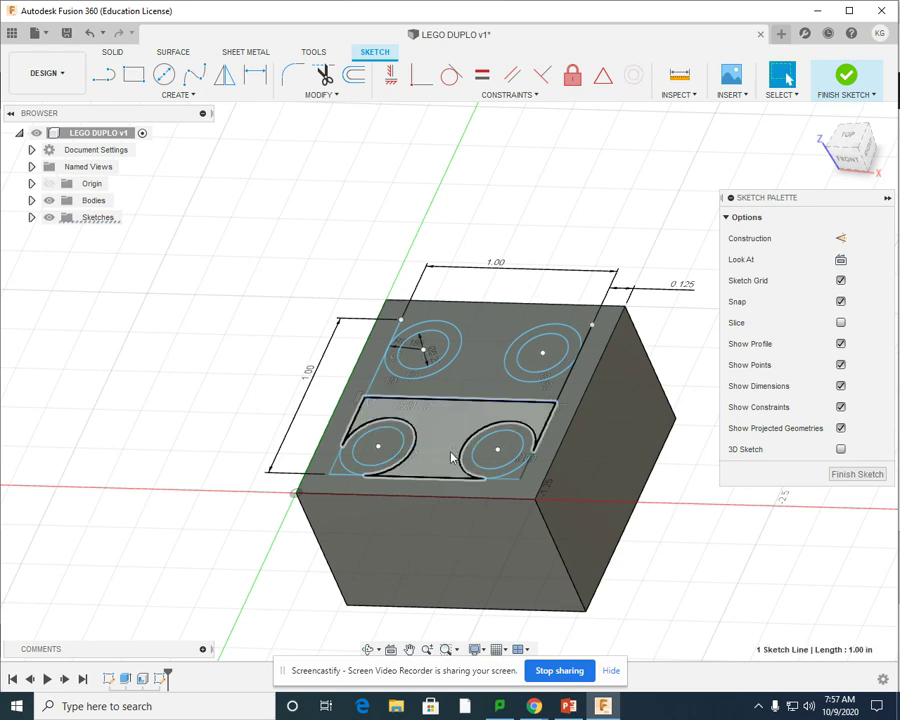
pyautogui.press('Delete')
# Delete the inner square's remaining edges and dimensions, then finish the sketch.
pyautogui.click(546, 423)
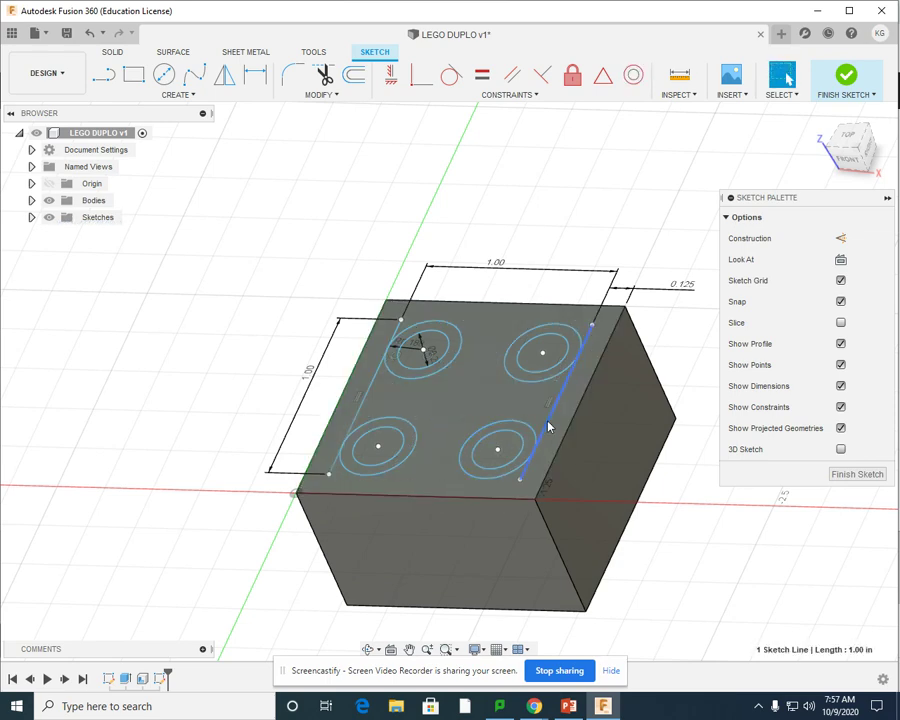
pyautogui.press('Delete')
pyautogui.click(370, 402)
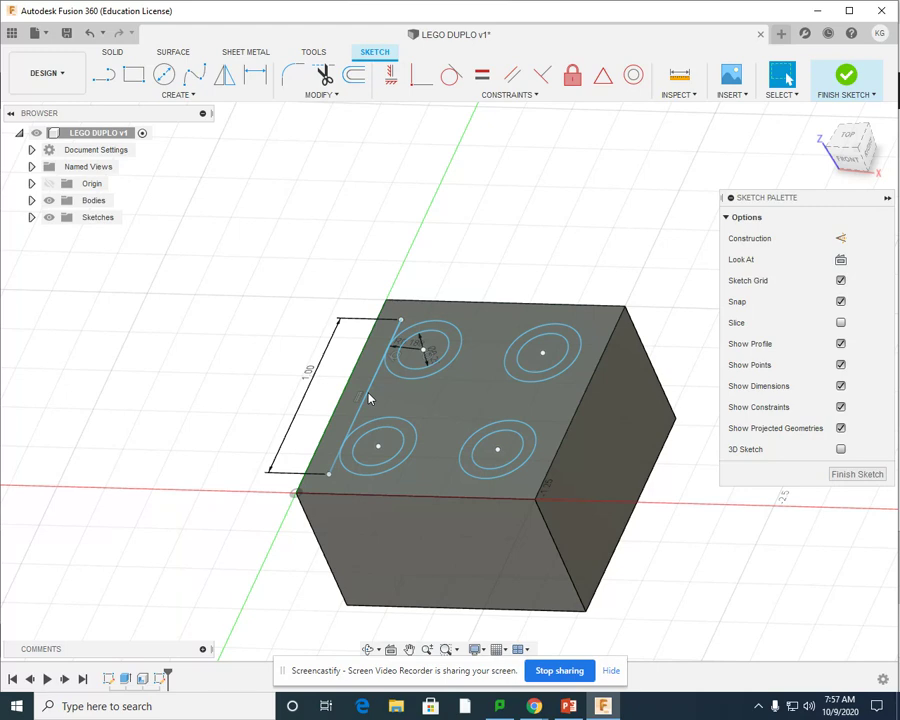
pyautogui.click(368, 398)
pyautogui.press('Delete')
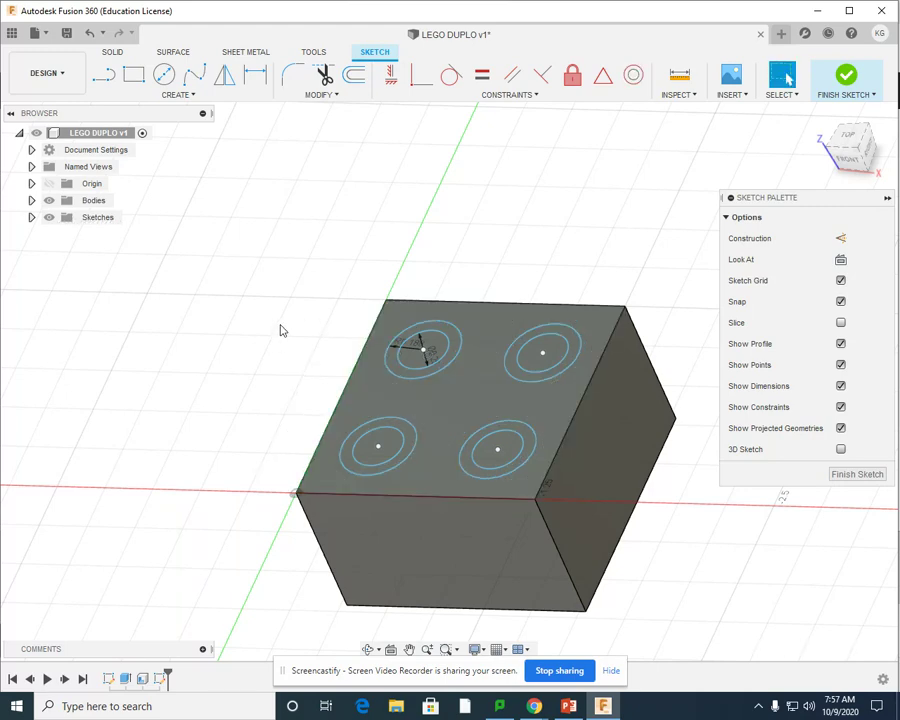
pyautogui.click(847, 75)
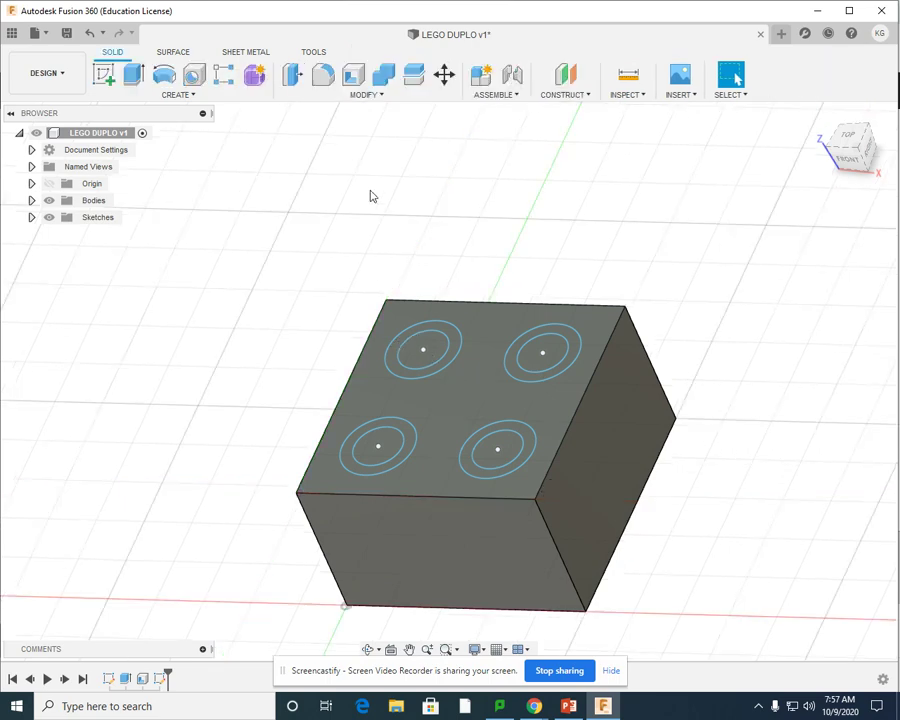
# Extrude all four ring profiles 3/16 in, joined to the block as hollow studs.
pyautogui.click(134, 76)
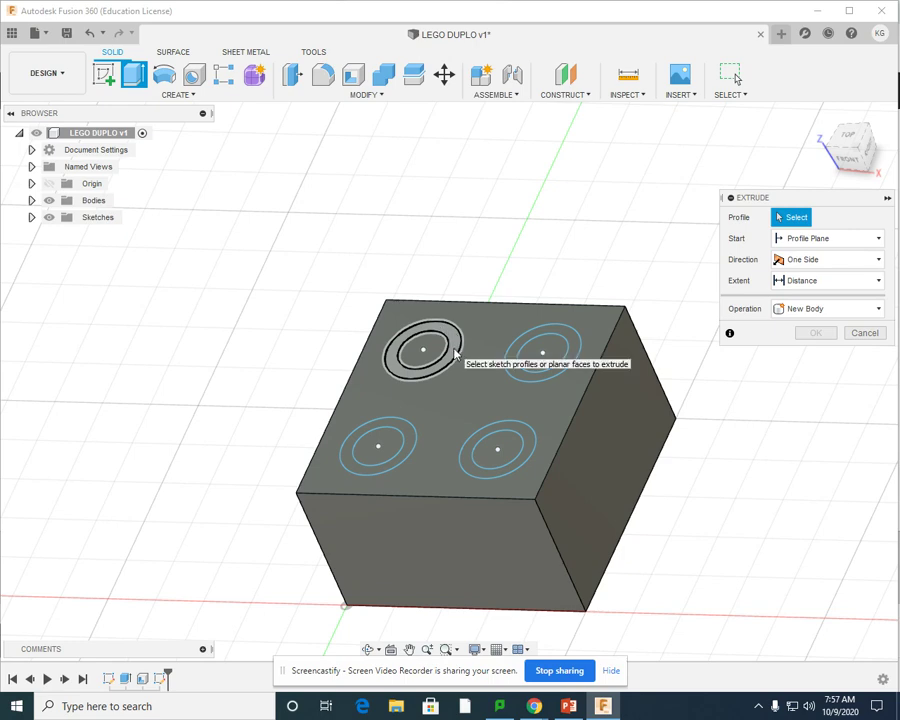
pyautogui.click(455, 352)
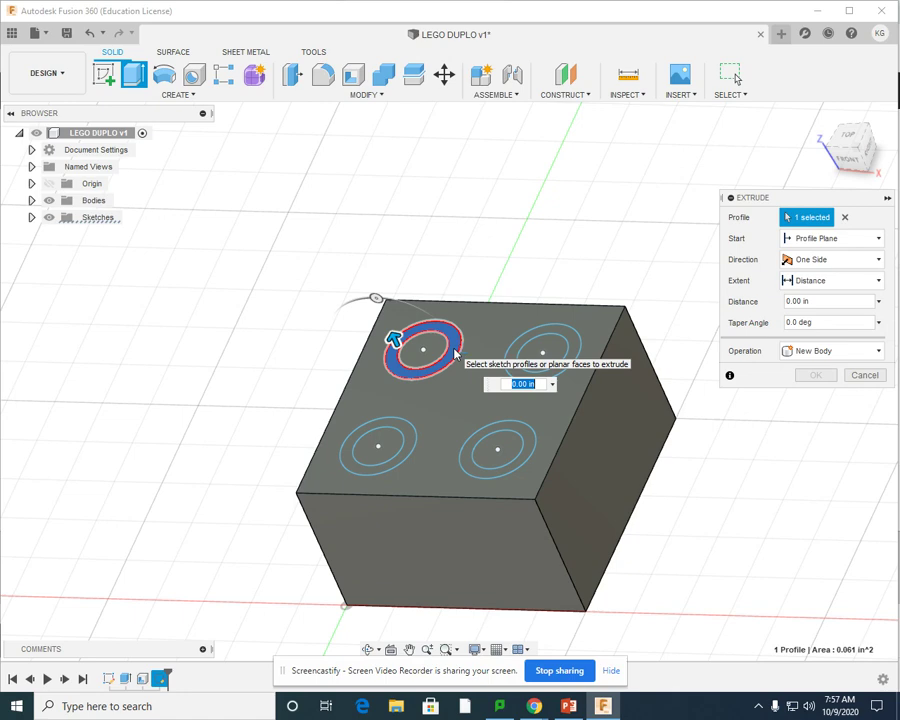
pyautogui.click(566, 336)
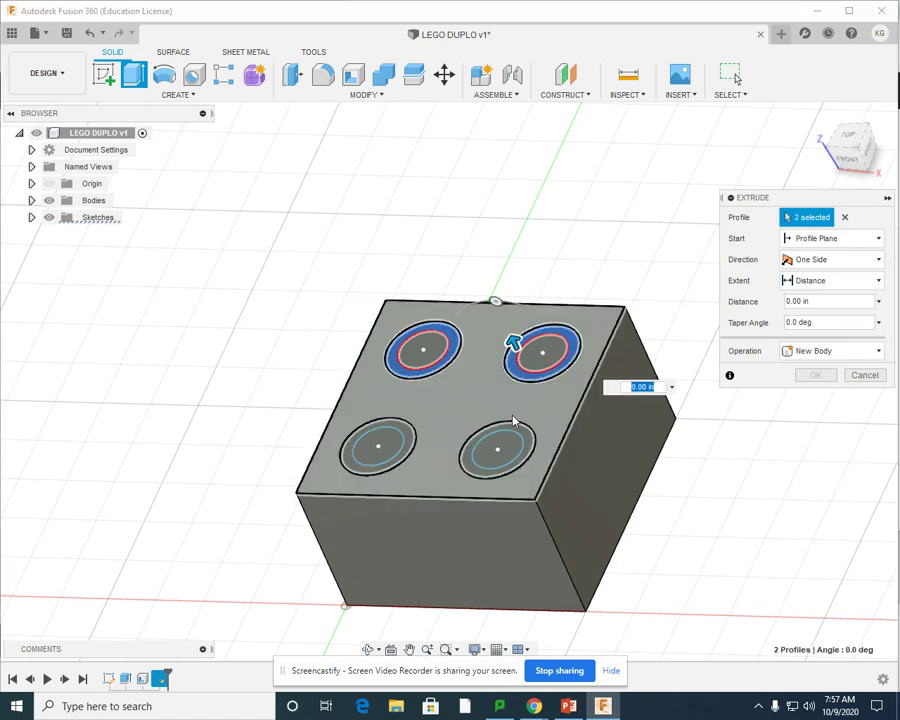
pyautogui.click(515, 425)
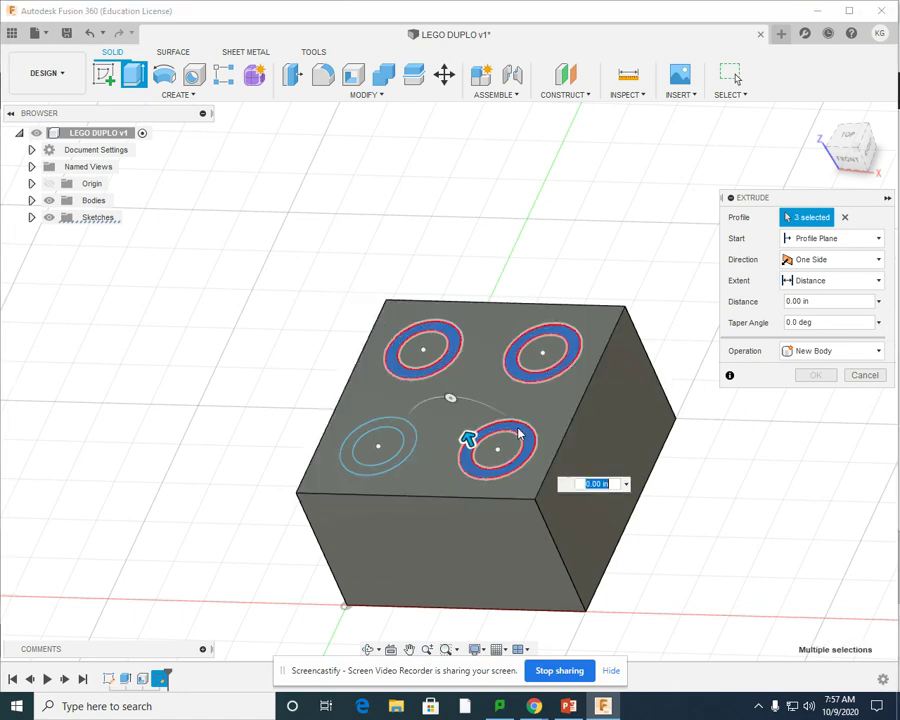
pyautogui.click(410, 440)
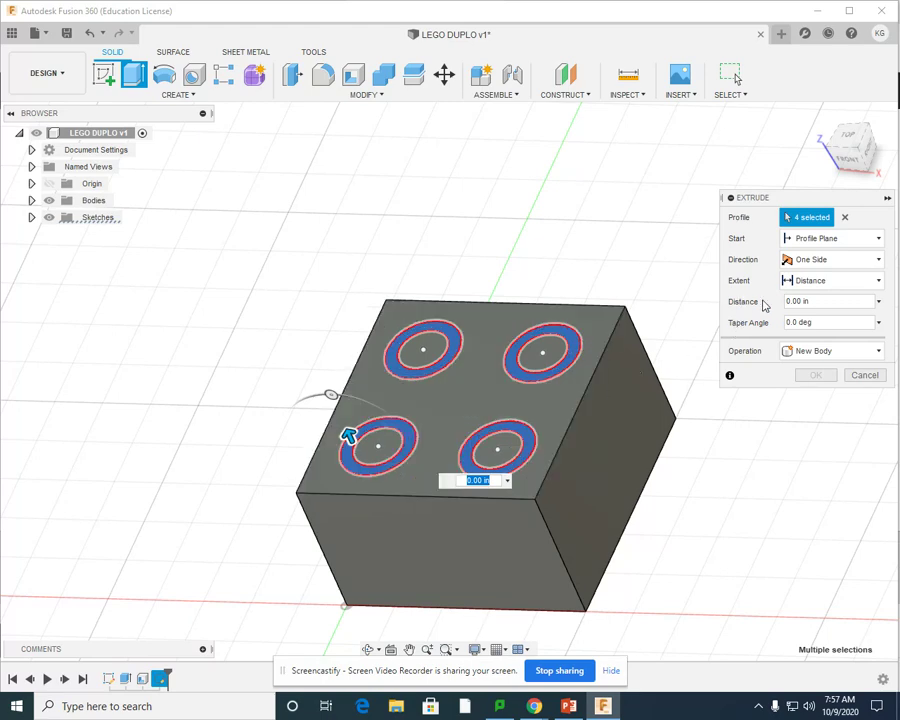
pyautogui.moveTo(820, 301); pyautogui.dragTo(745, 296)
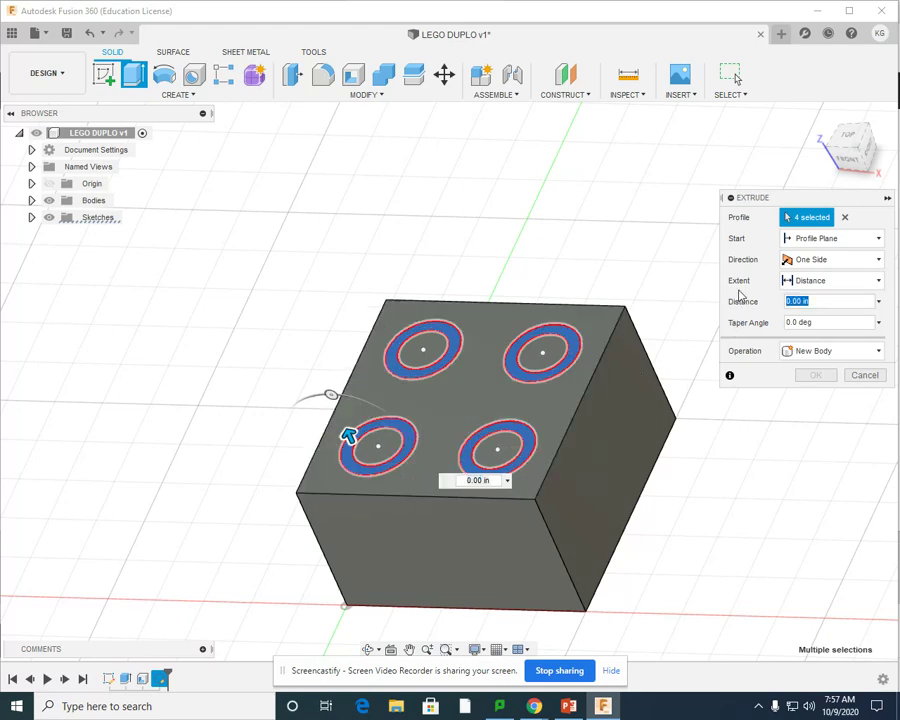
pyautogui.write('3/1')
pyautogui.write('6')
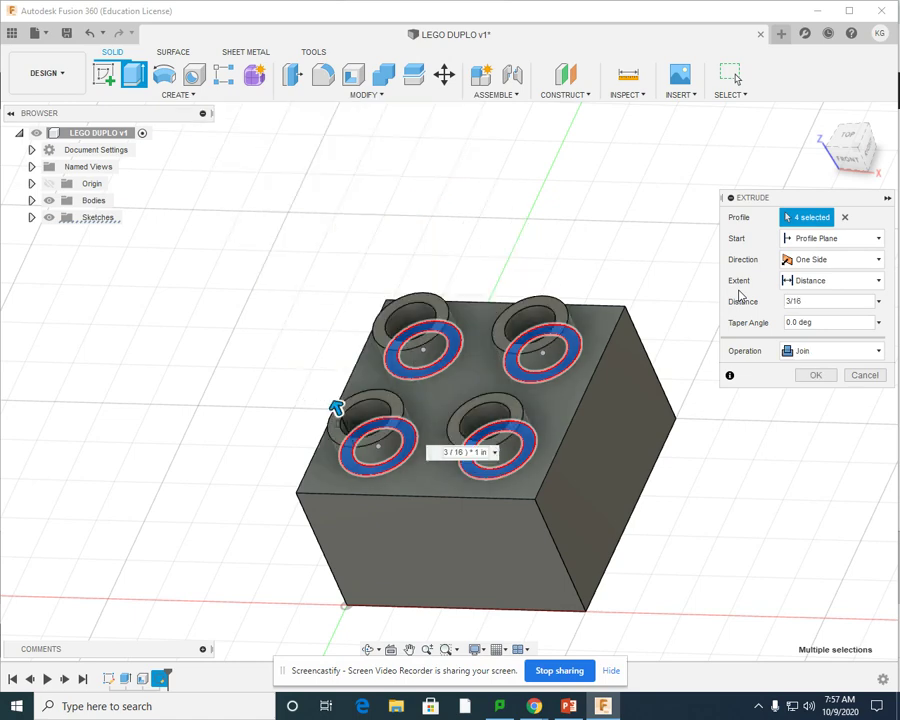
pyautogui.click(824, 377)
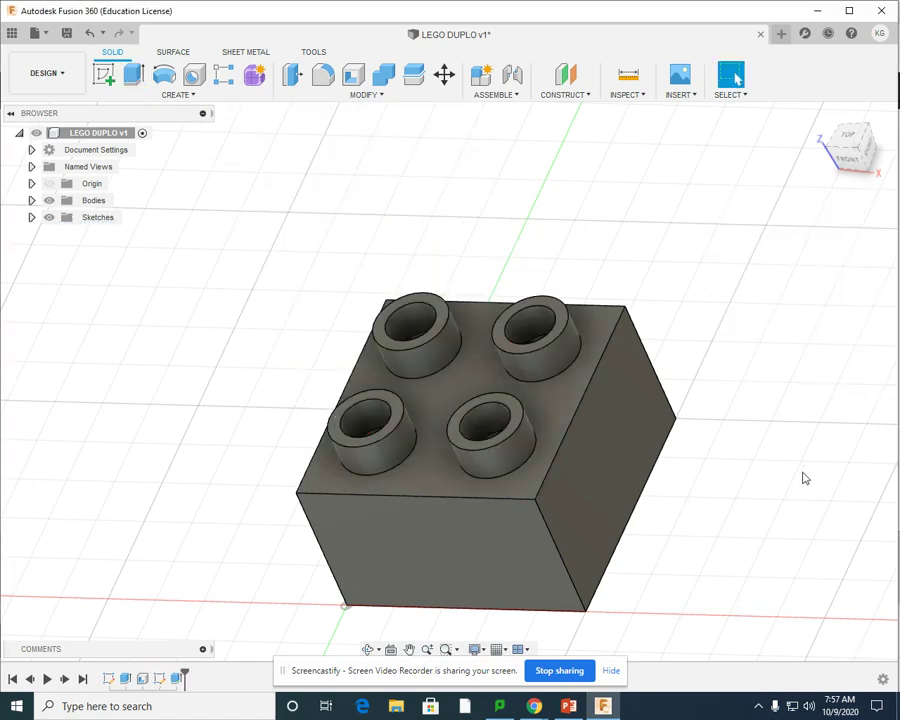
pyautogui.moveTo(712, 480); pyautogui.dragTo(700, 414, button='middle')
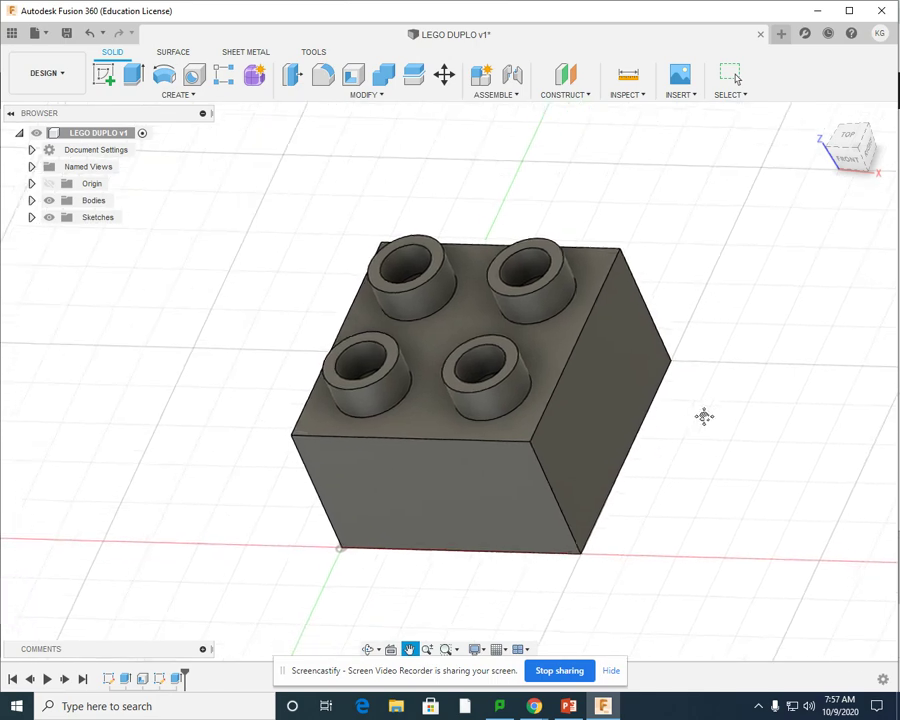
pyautogui.click(818, 115)
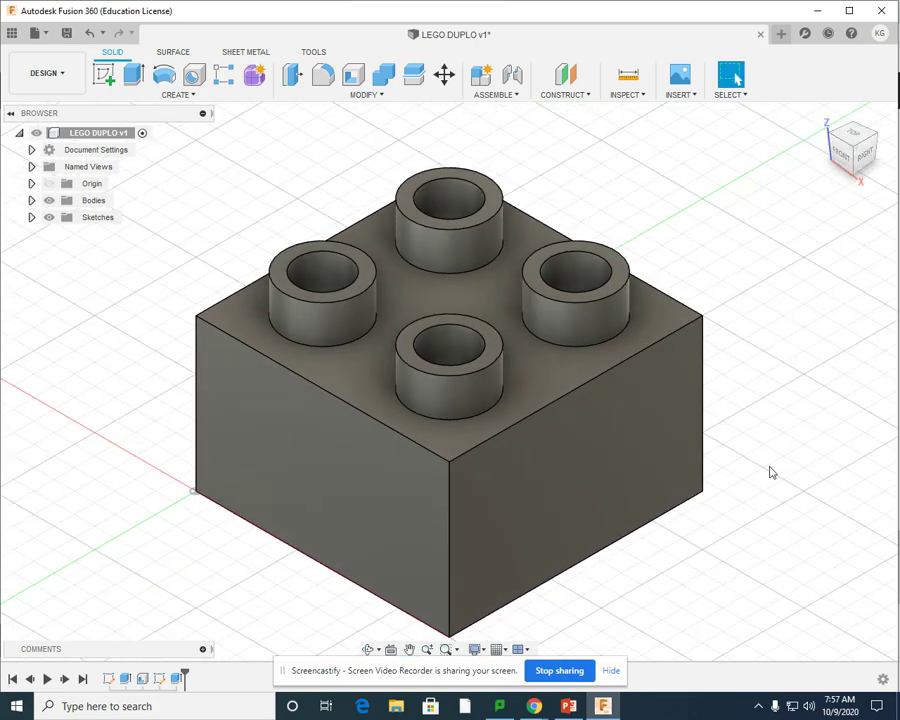